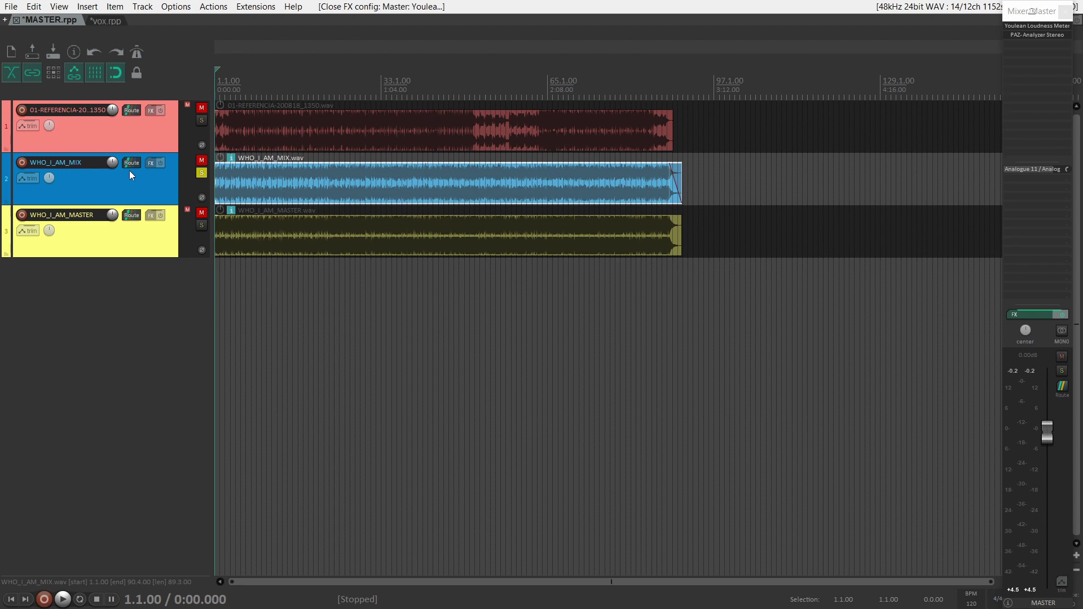
# Select the 01-REFERENCIA track and place the edit cursor at bar 33
pyautogui.click(140, 138)
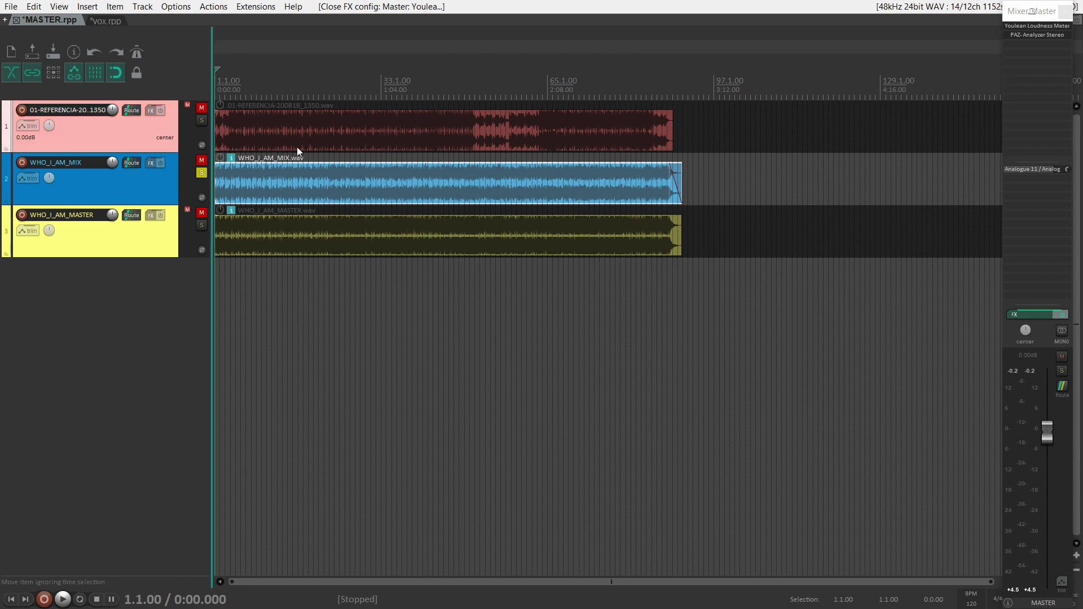
pyautogui.click(367, 98)
pyautogui.click(388, 286)
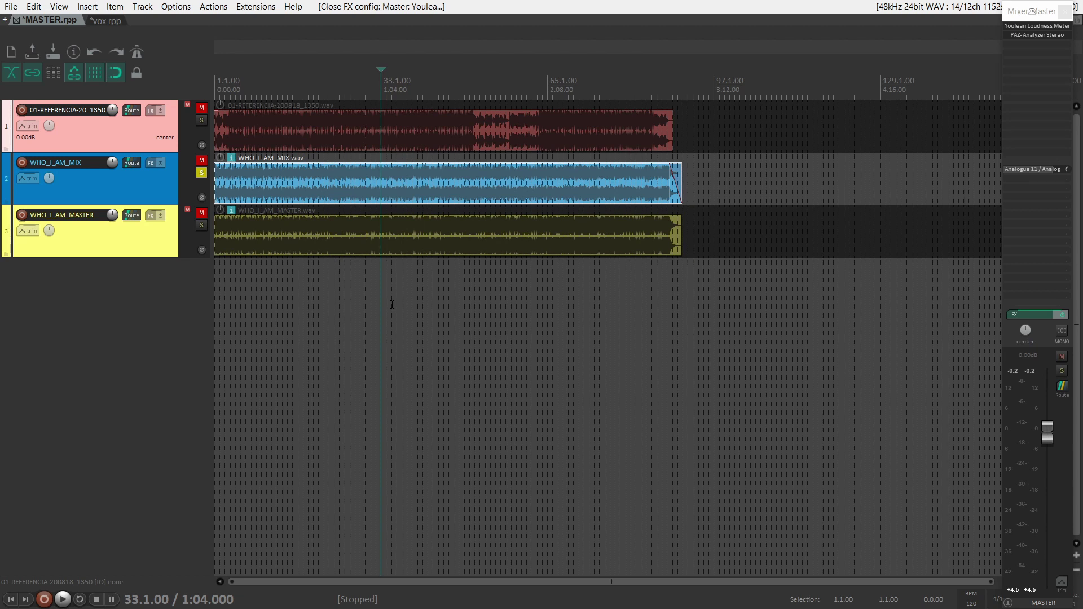
# Switch to Spotify, examine the music quality and volume normalization preferences, and return to the REAPER project
pyautogui.hotkey('alt', 'Tab')
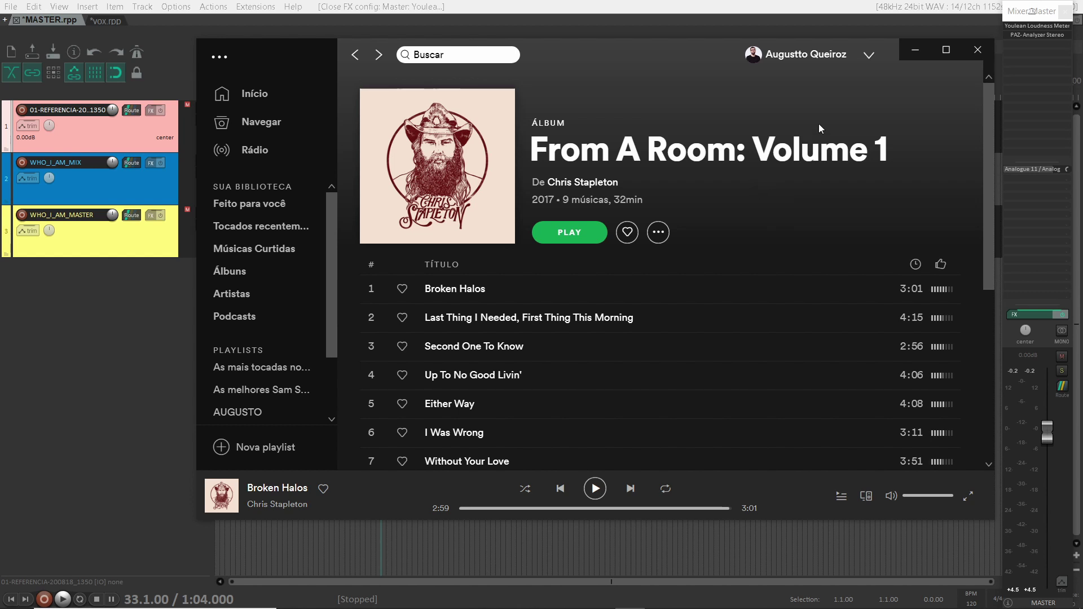
pyautogui.click(869, 55)
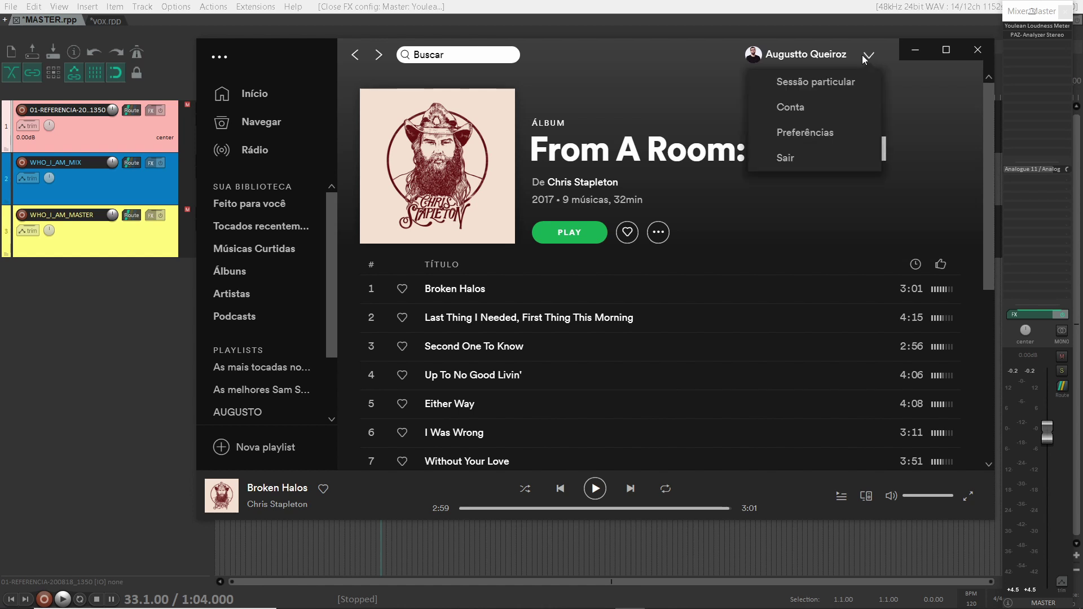
pyautogui.click(812, 133)
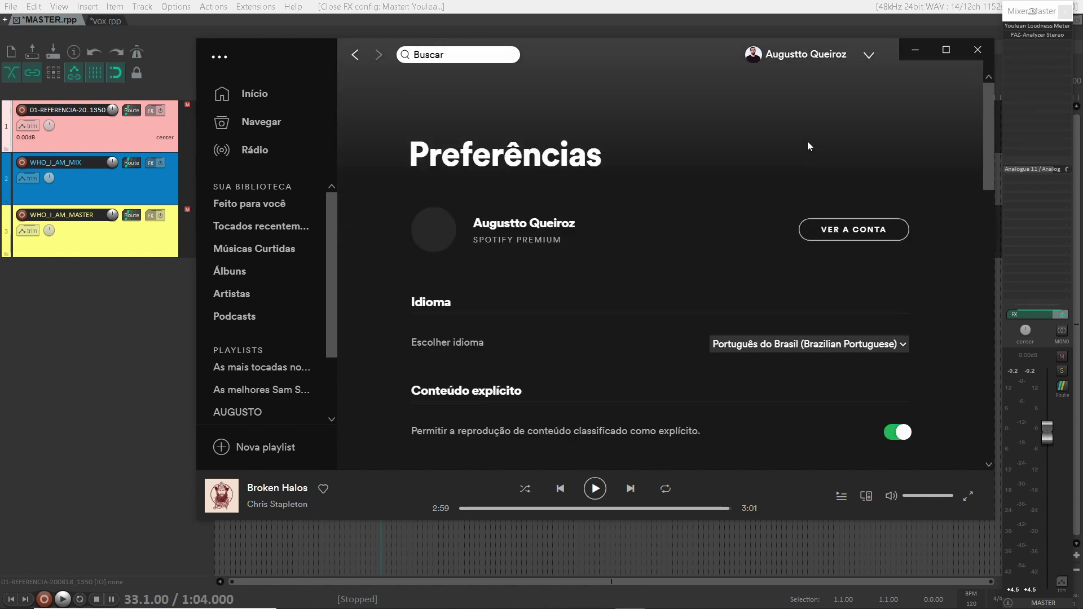
pyautogui.scroll(-5, 613, 318)
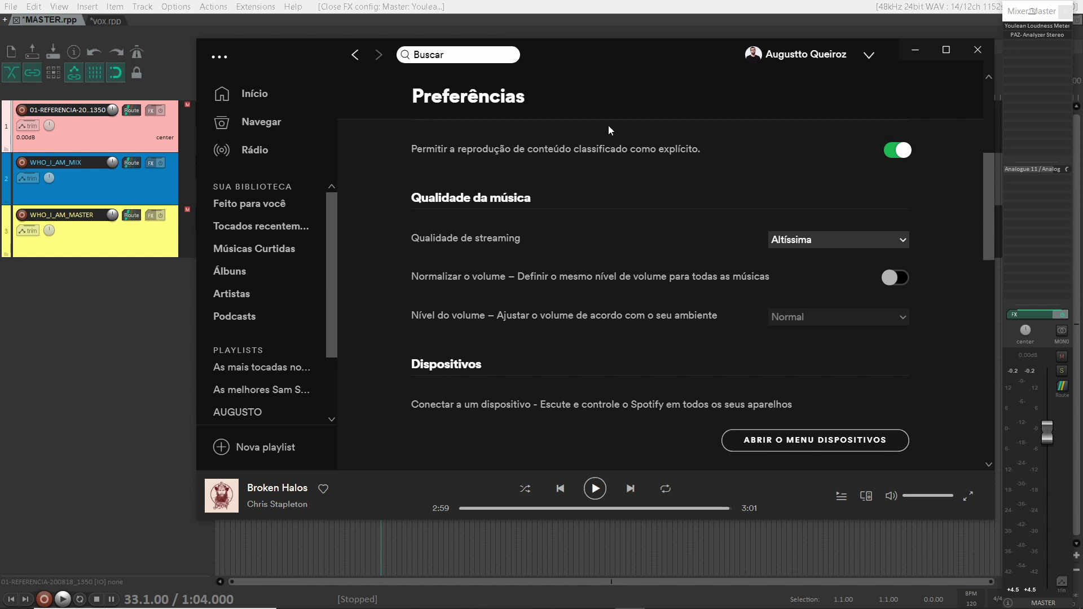
pyautogui.click(356, 56)
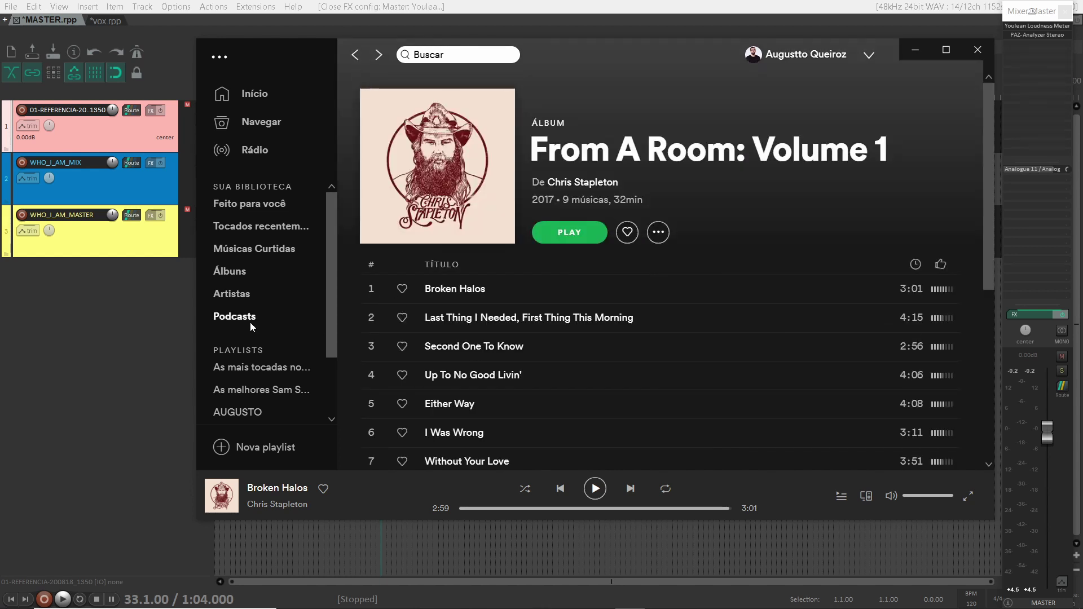
pyautogui.click(128, 323)
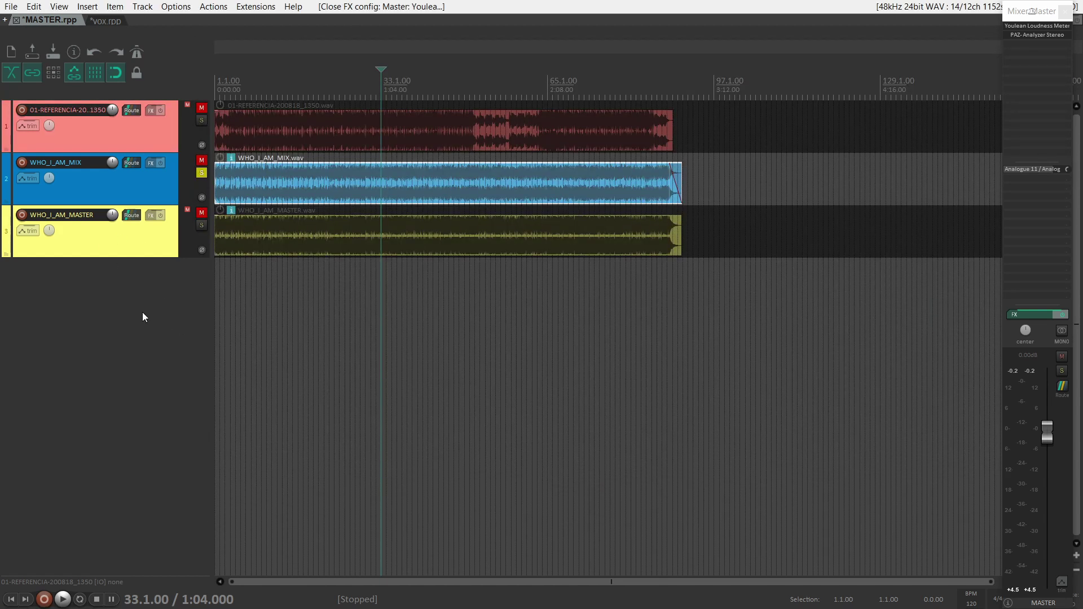
# Solo the 01-REFERENCIA track exclusively and place the edit cursor at bar 27
pyautogui.keyDown('ctrl'); pyautogui.keyDown('alt'); pyautogui.click(201, 120); pyautogui.keyUp('alt'); pyautogui.keyUp('ctrl')
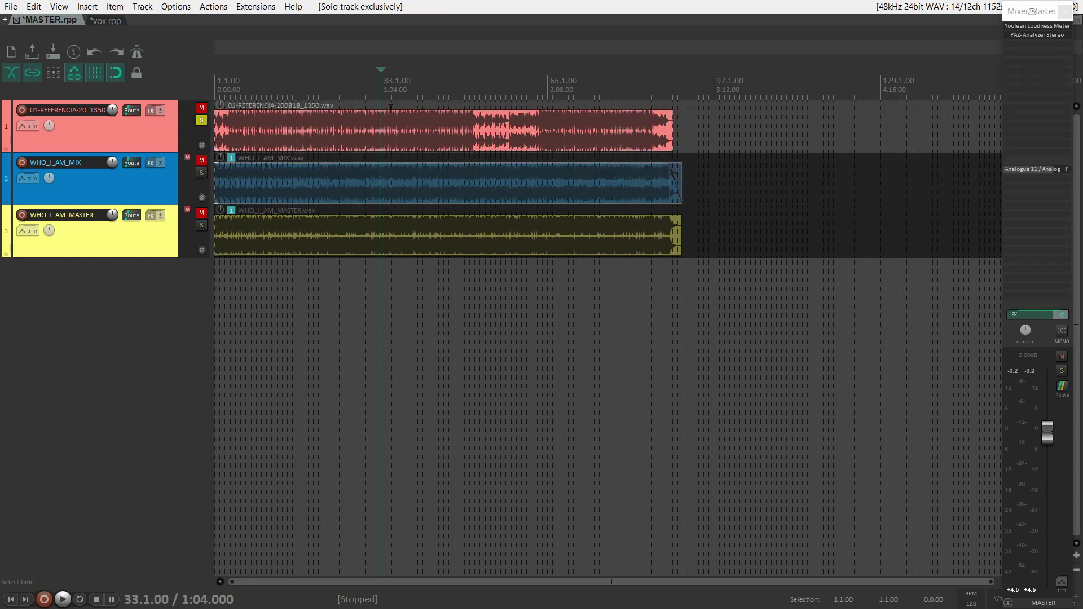
pyautogui.click(350, 118)
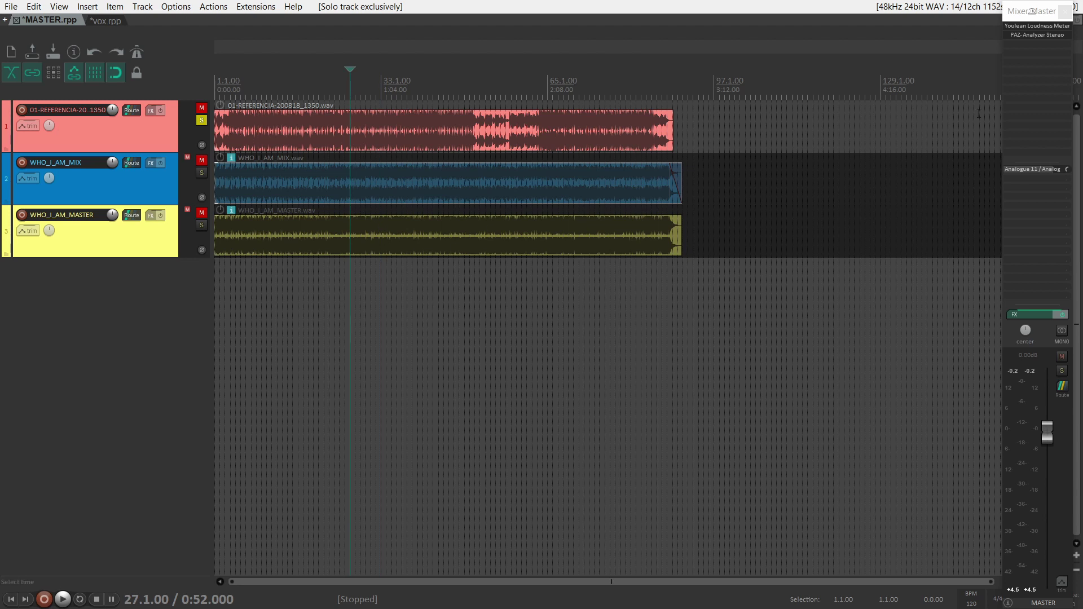
# Open the master track's Youlean Loudness Meter, reset its readings and move its window clear of the master mixer strip
pyautogui.click(1022, 26)
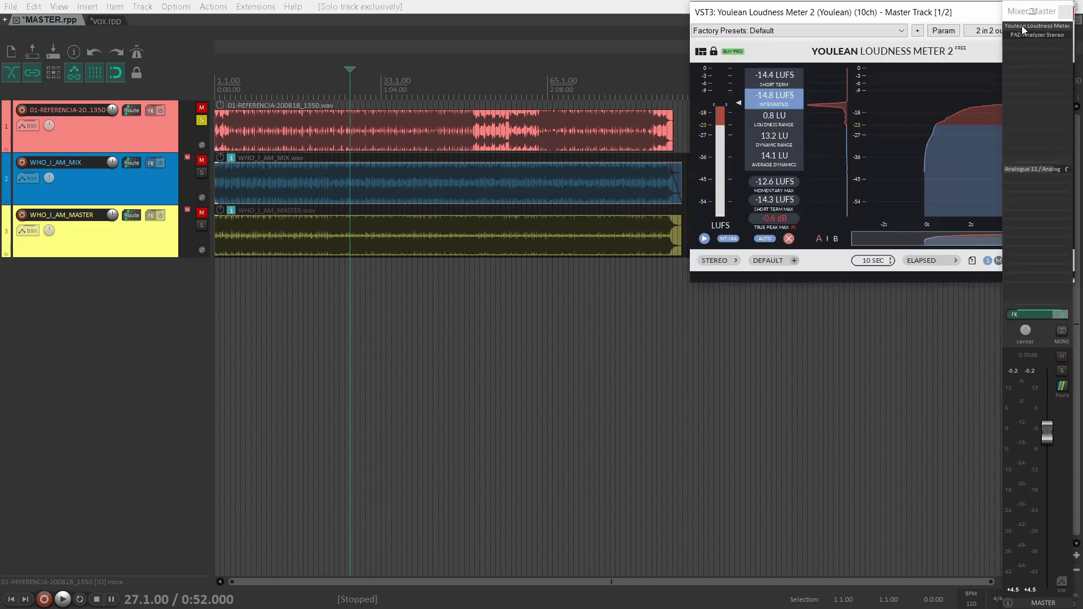
pyautogui.click(789, 240)
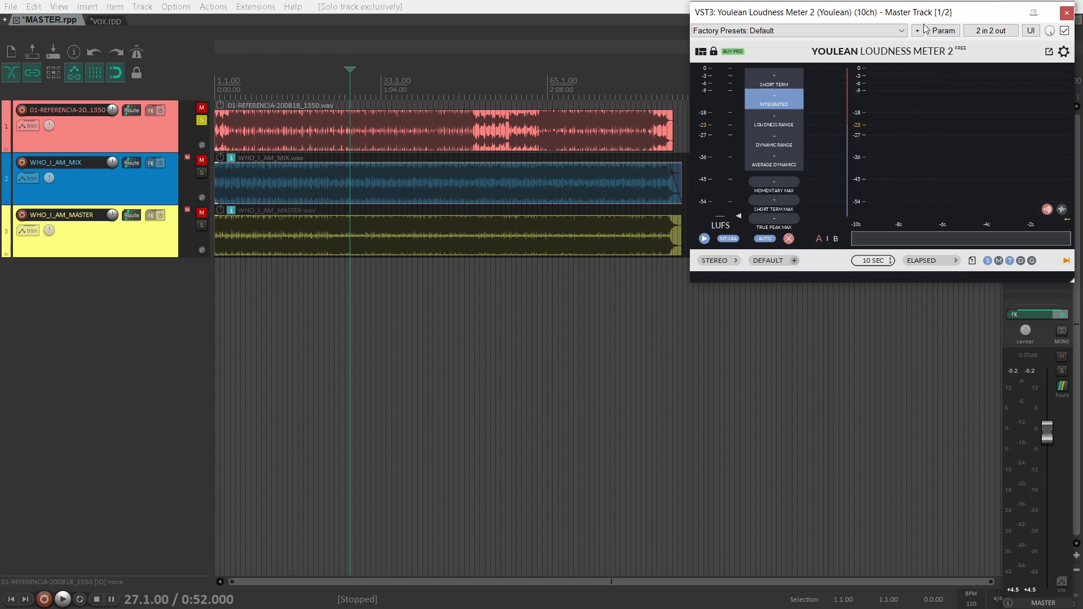
pyautogui.moveTo(929, 16); pyautogui.dragTo(847, 15)
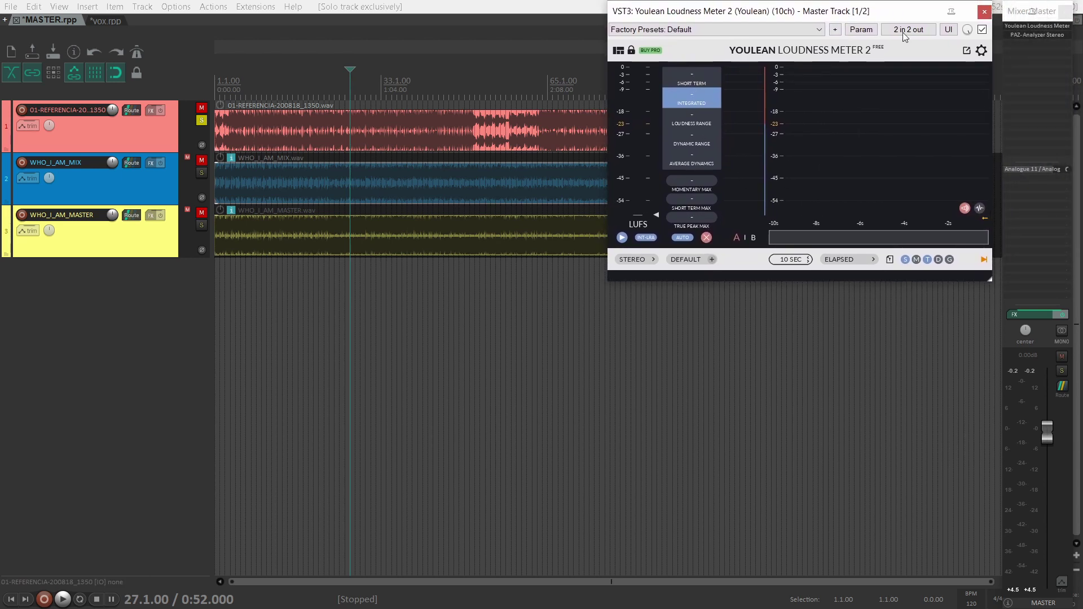
# Open the master track's PAZ-Analyzer Stereo below the loudness meter and clear its held graphs
pyautogui.click(1021, 36)
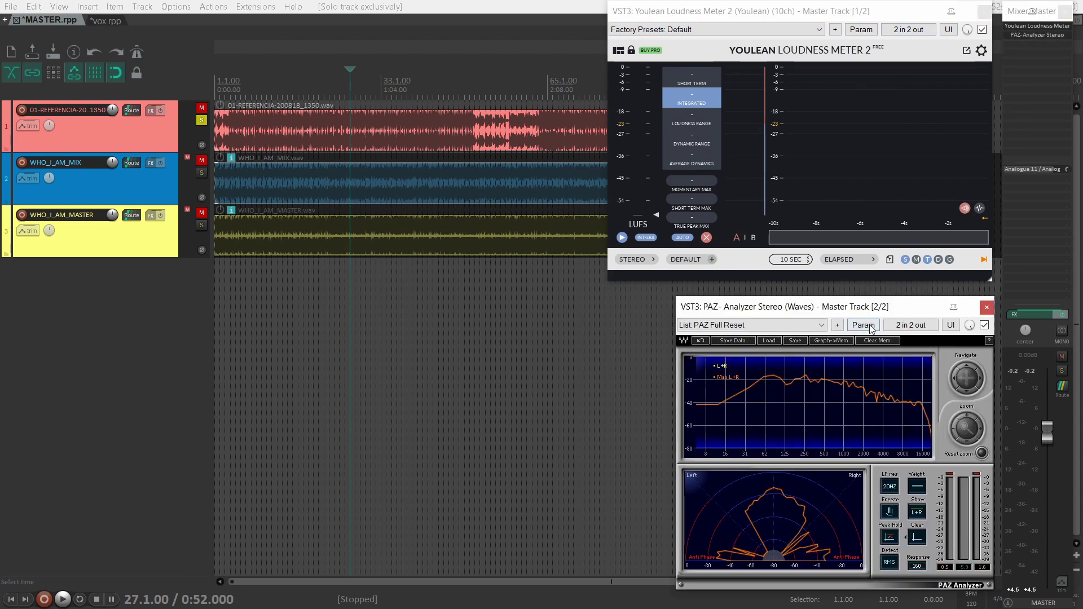
pyautogui.moveTo(874, 308); pyautogui.dragTo(866, 306)
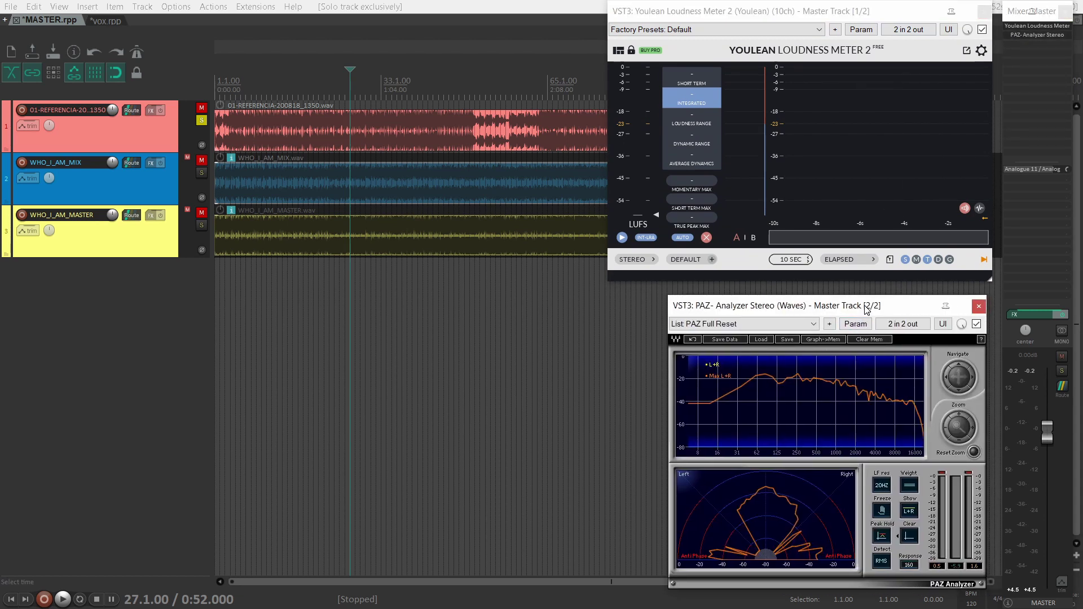
pyautogui.click(910, 536)
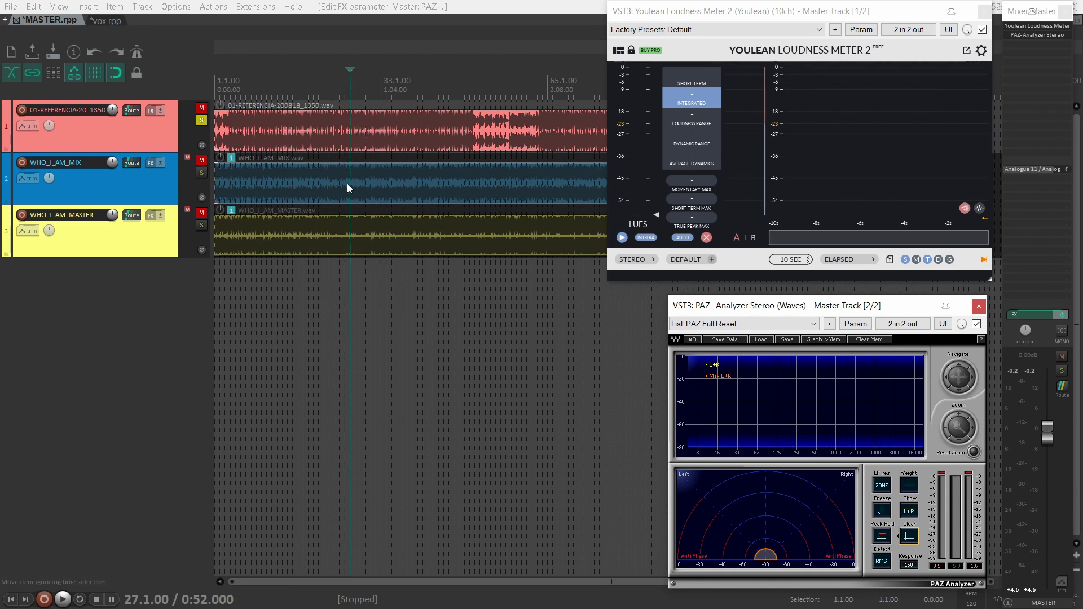
# Play the soloed reference track from bar 27 to measure its loudness and frequency spectrum
pyautogui.press('space')
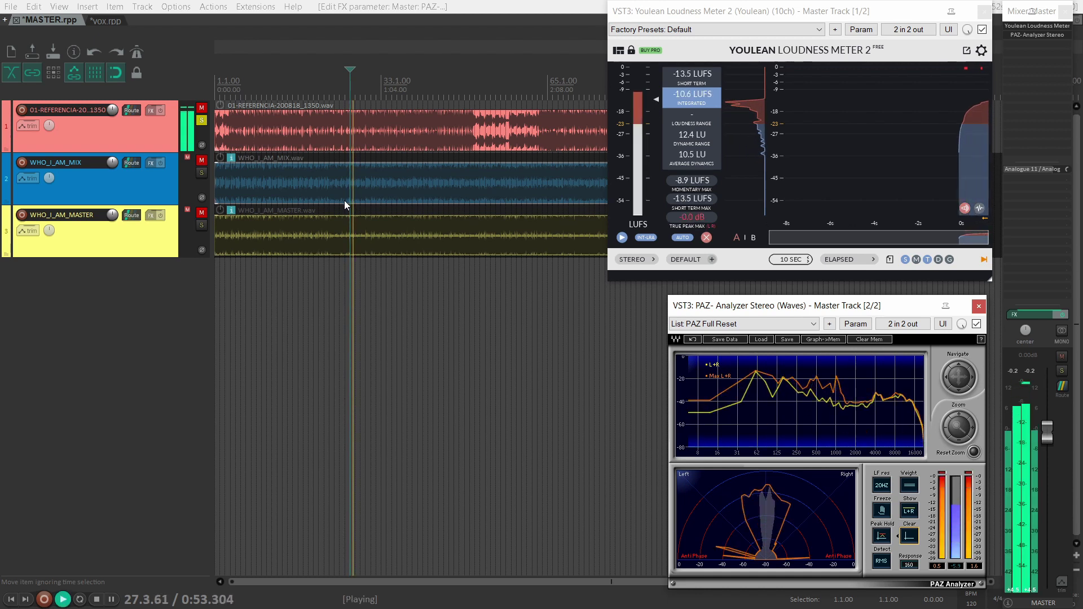
pyautogui.press('space')
pyautogui.press('space')
pyautogui.press('space')
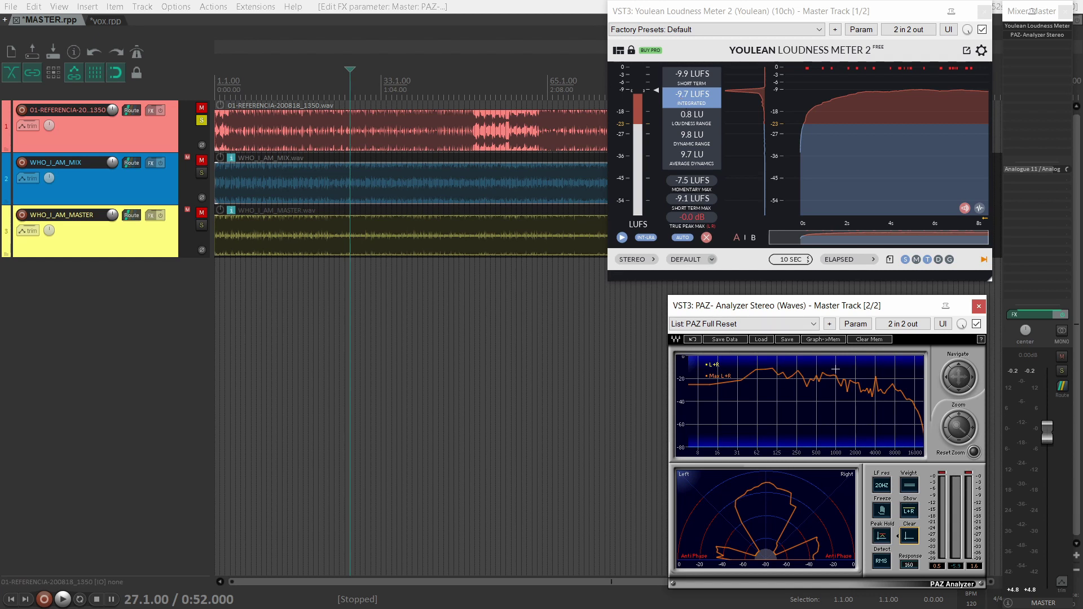
# Clear the readings of both the PAZ analyzer and the loudness meter, and solo the WHO_I_AM_MIX track exclusively
pyautogui.click(909, 537)
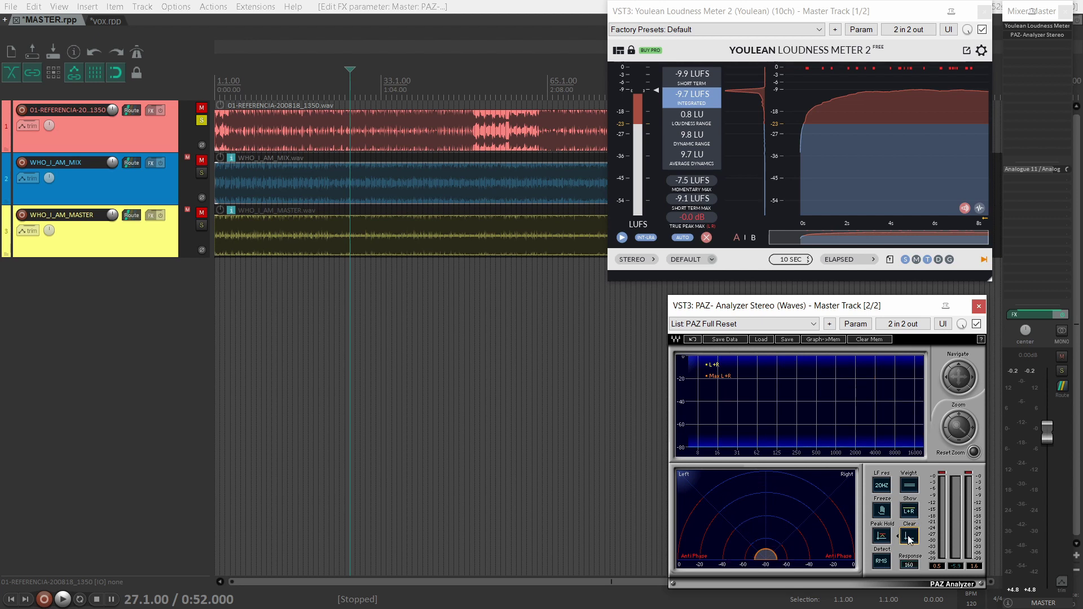
pyautogui.click(706, 238)
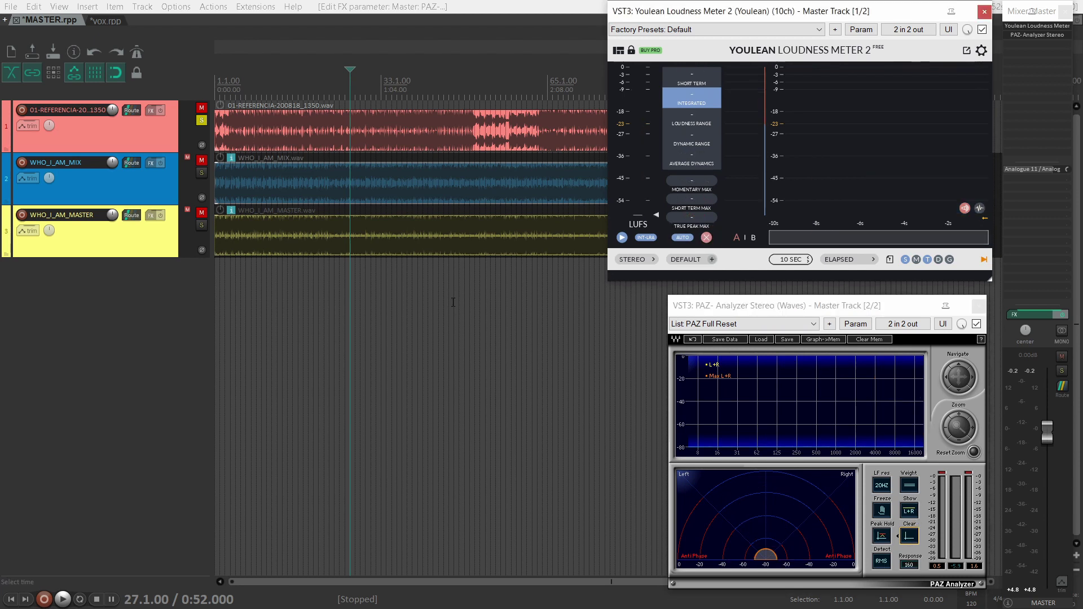
pyautogui.click(140, 181)
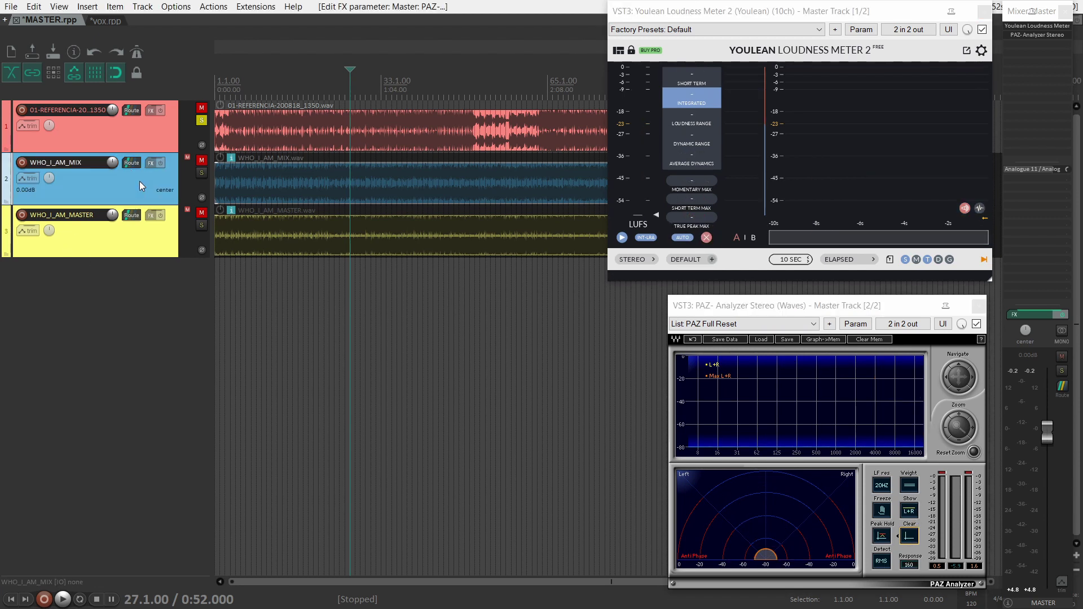
pyautogui.keyDown('ctrl'); pyautogui.keyDown('alt'); pyautogui.click(200, 172); pyautogui.keyUp('alt'); pyautogui.keyUp('ctrl')
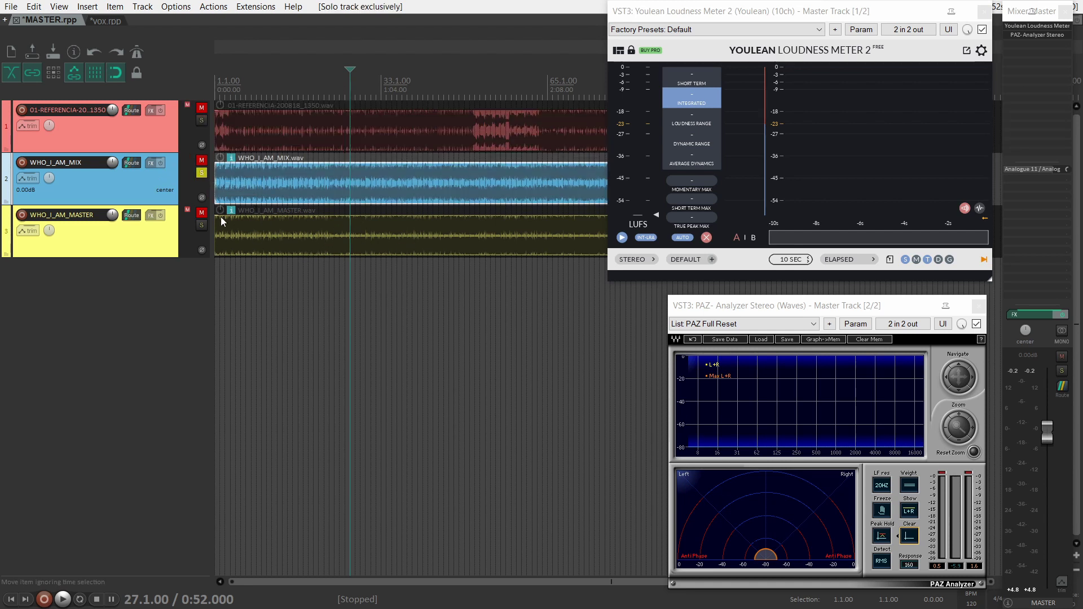
pyautogui.click(158, 245)
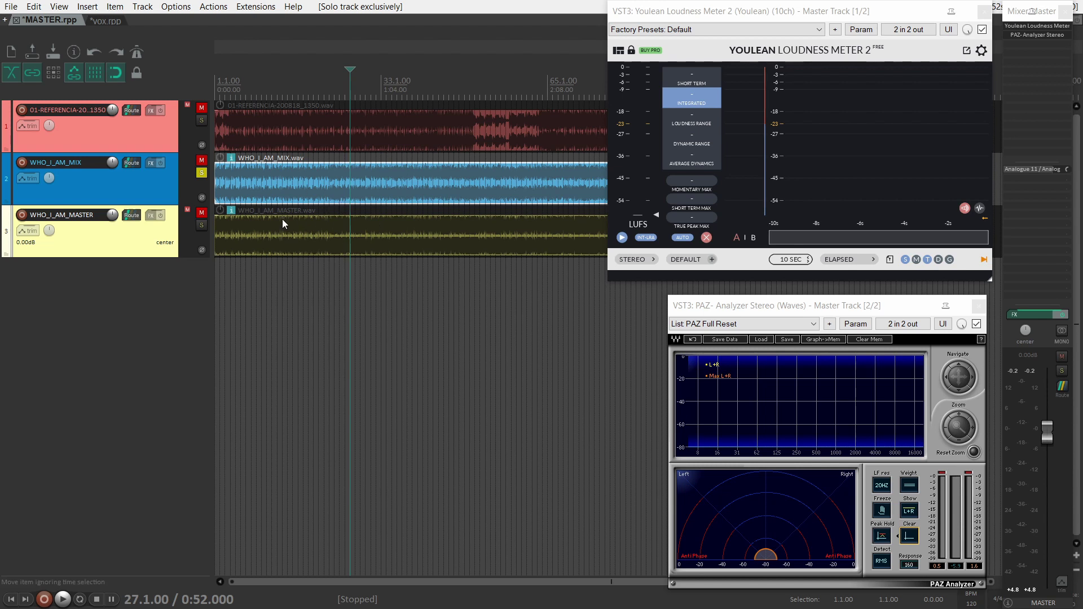
# Play the WHO_I_AM_MIX track from bar 27 to measure its loudness and spectrum, and clear the PAZ analyzer
pyautogui.press('space')
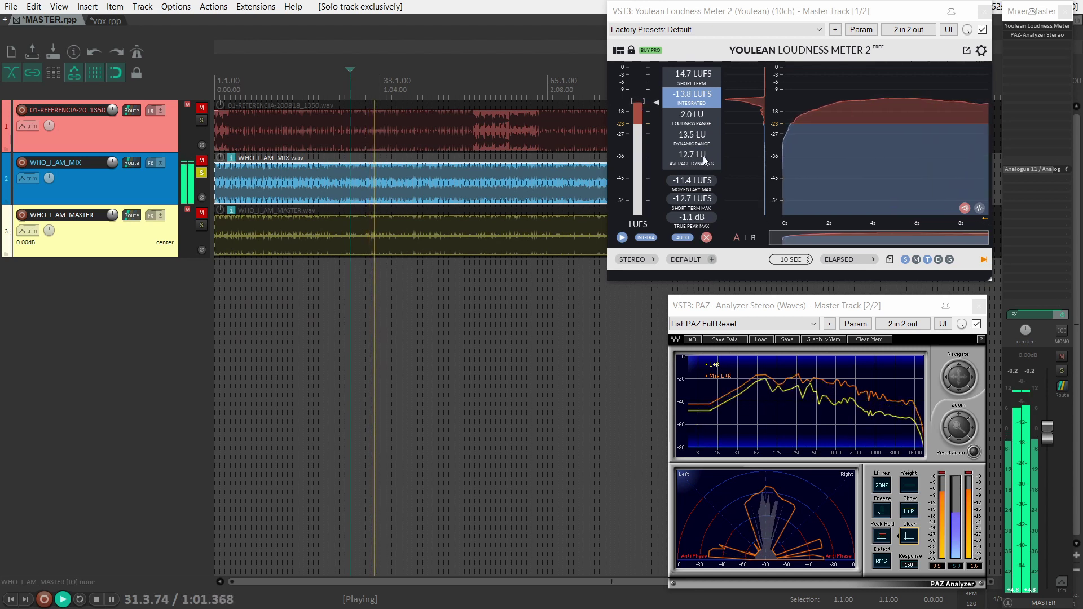
pyautogui.press('space')
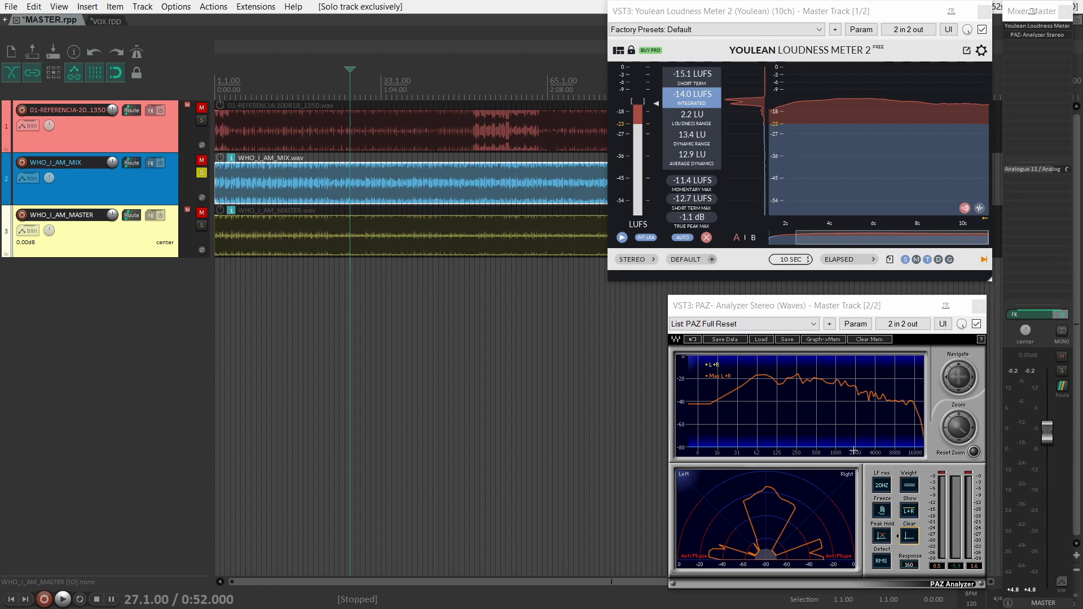
pyautogui.click(909, 536)
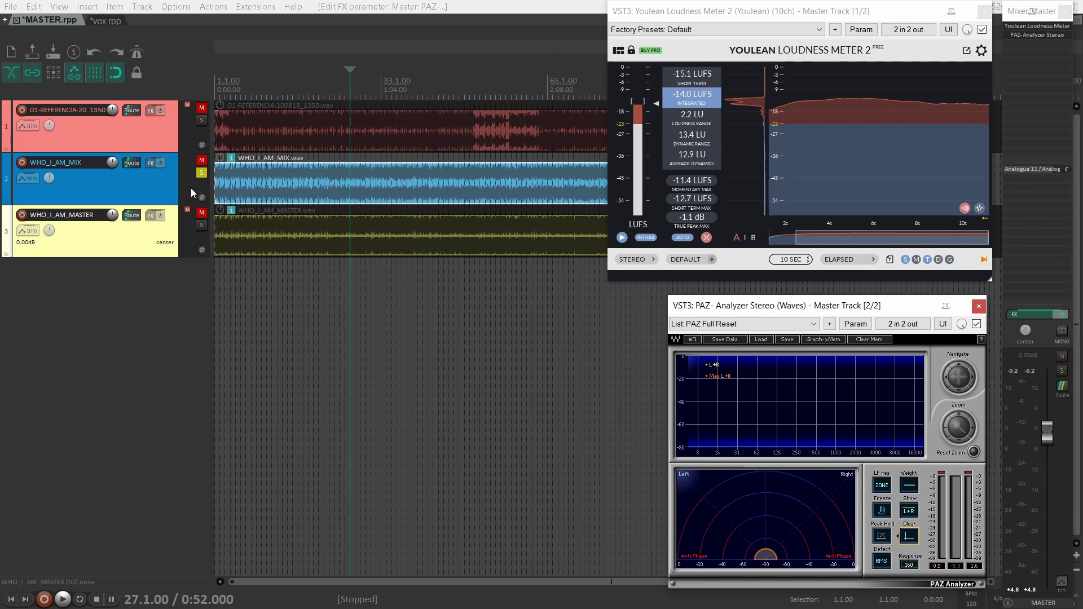
# Add the VST3 version of Ozone 9 to the WHO_I_AM_MIX track and place its window below the tracks
pyautogui.click(148, 164)
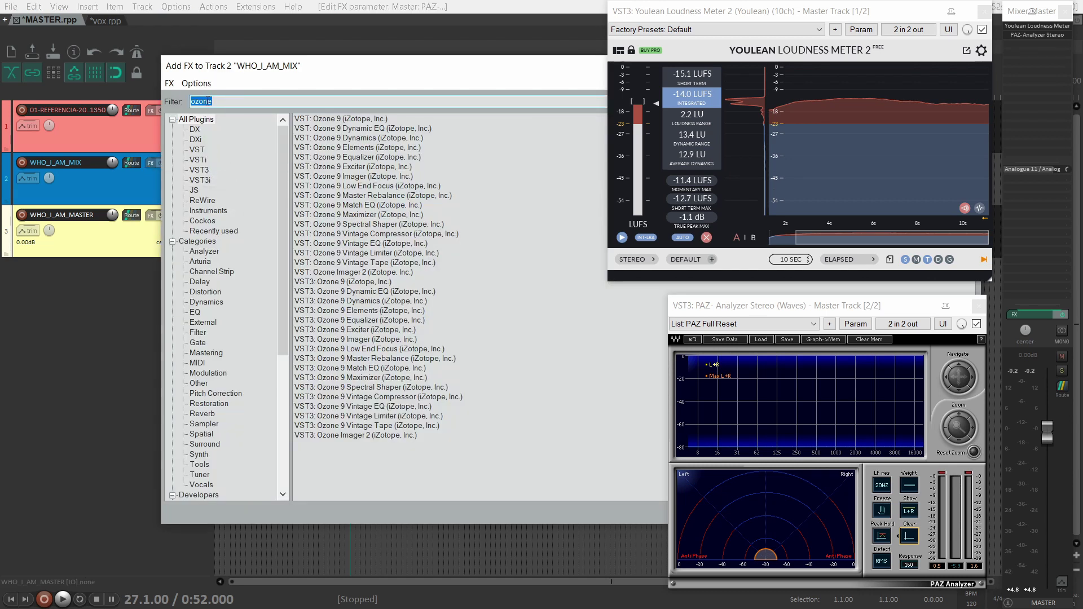
pyautogui.click(337, 283)
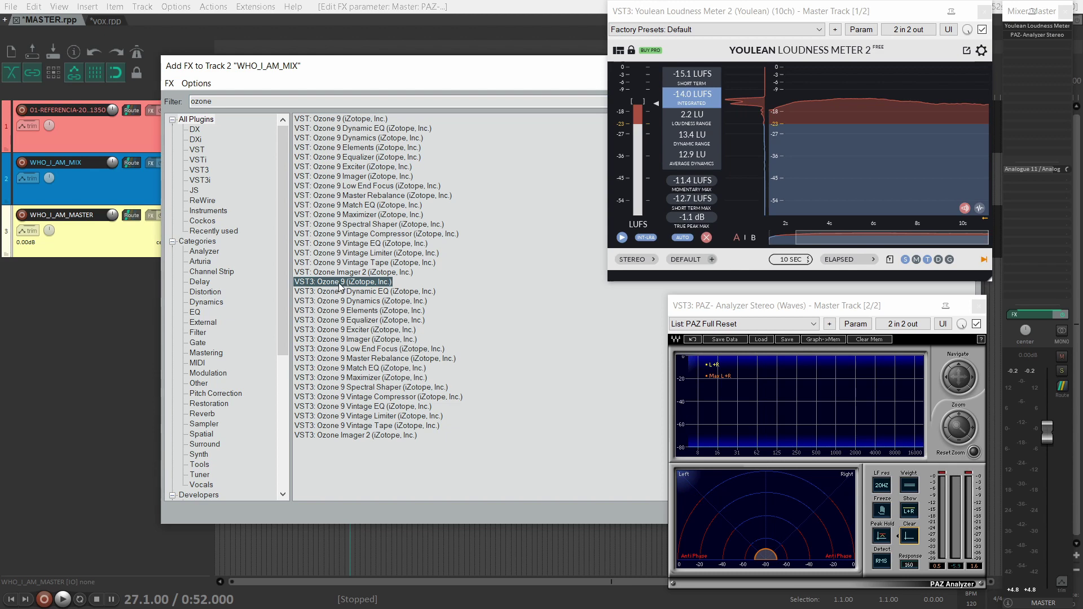
pyautogui.doubleClick(338, 282)
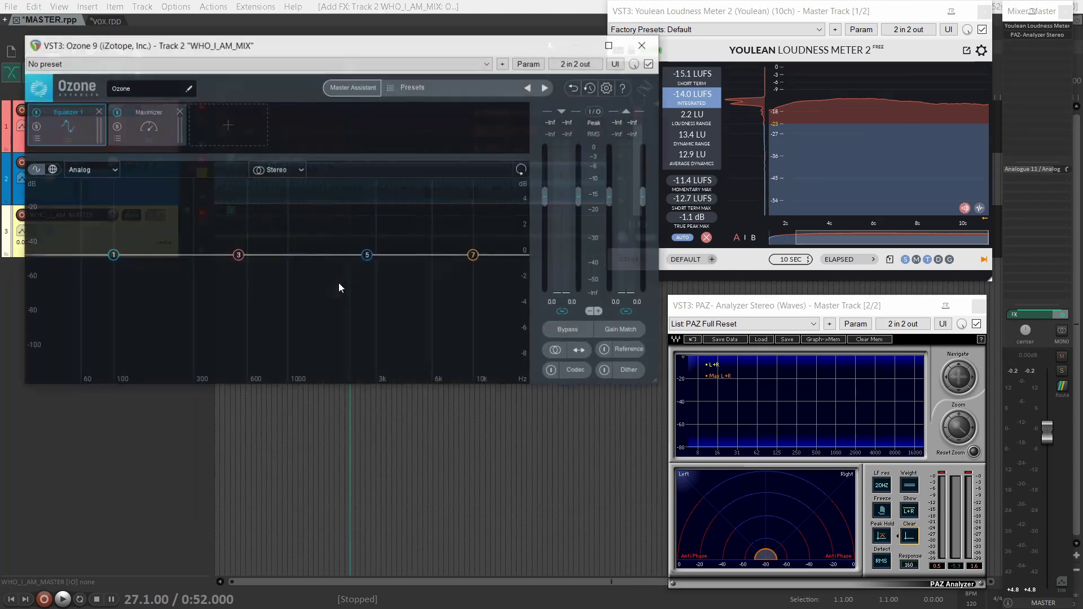
pyautogui.moveTo(422, 48); pyautogui.dragTo(424, 266)
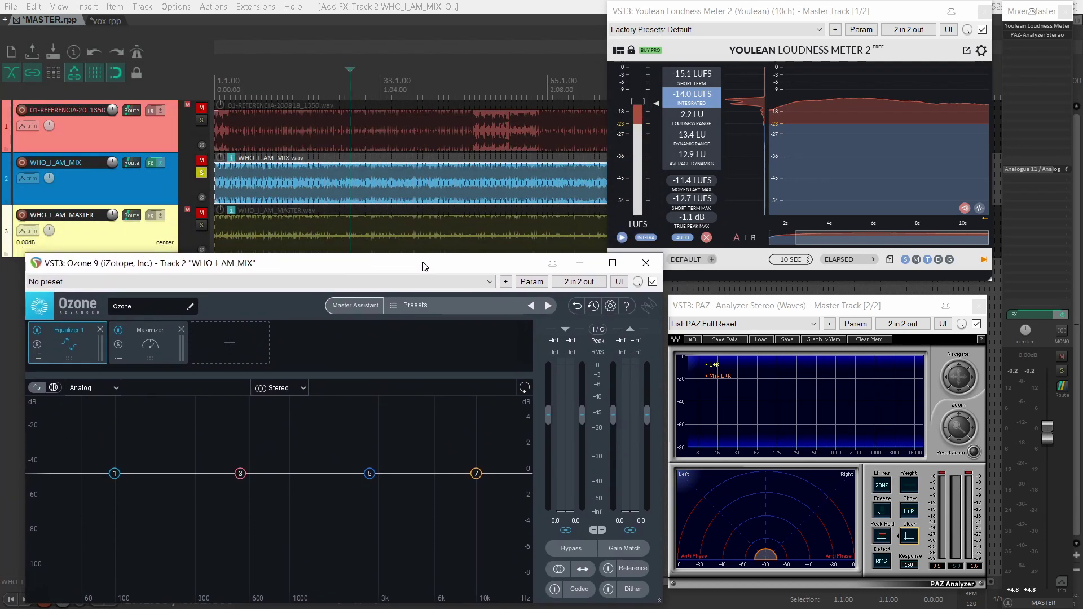
pyautogui.scroll(-1, 368, 186)
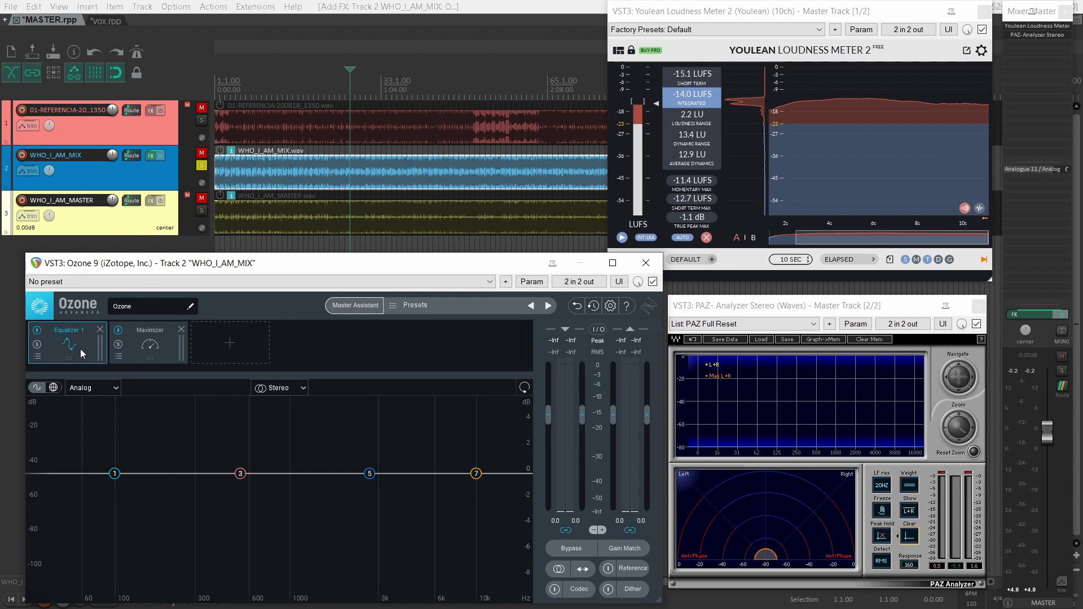
# Remove the default Maximizer and Equalizer 1 modules from Ozone's signal chain
pyautogui.click(150, 354)
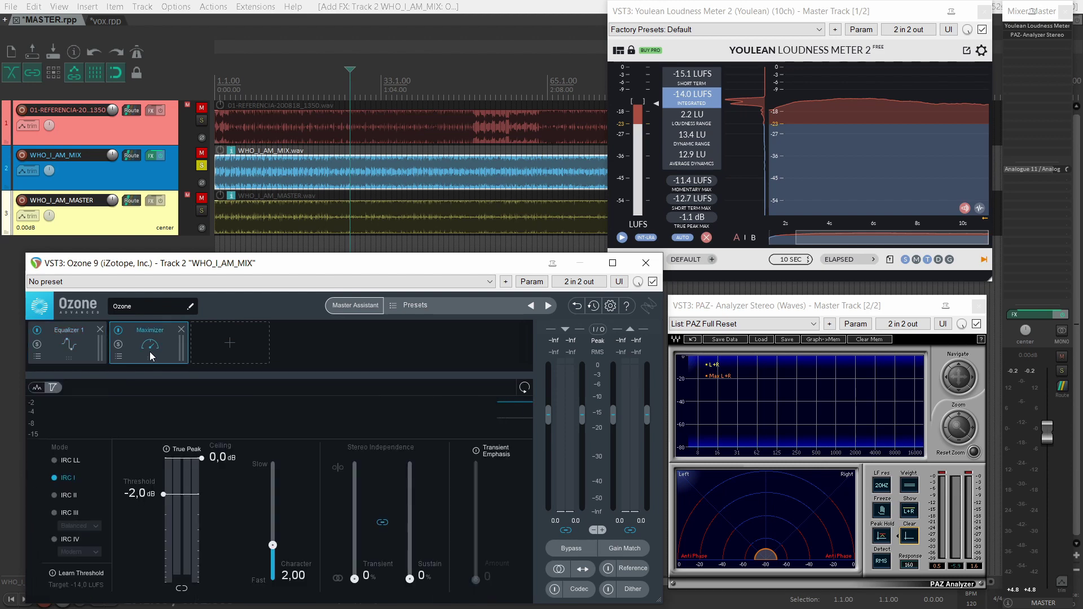
pyautogui.click(181, 330)
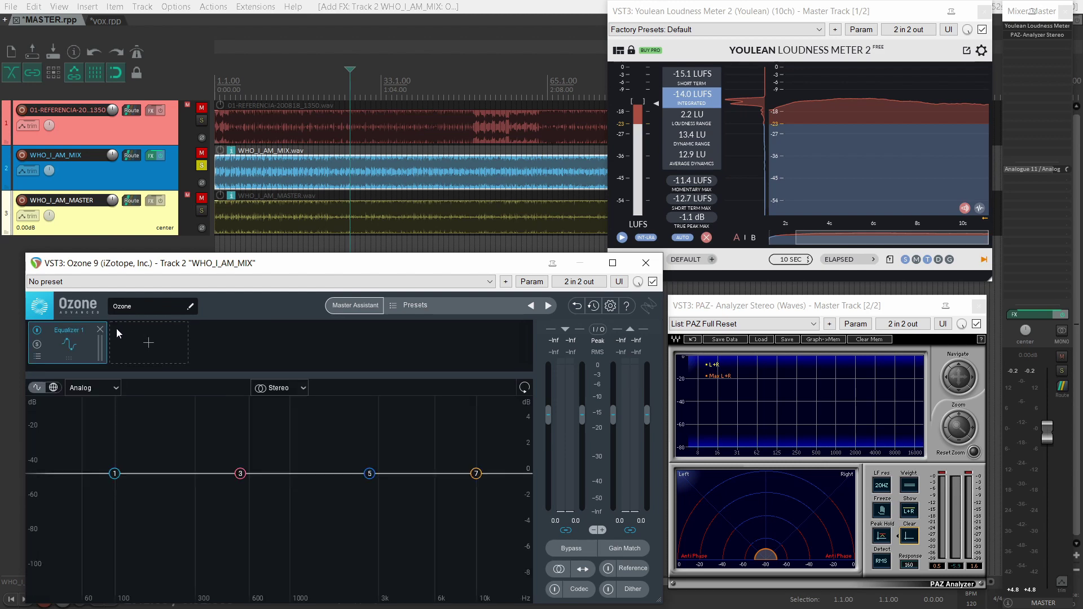
pyautogui.click(100, 331)
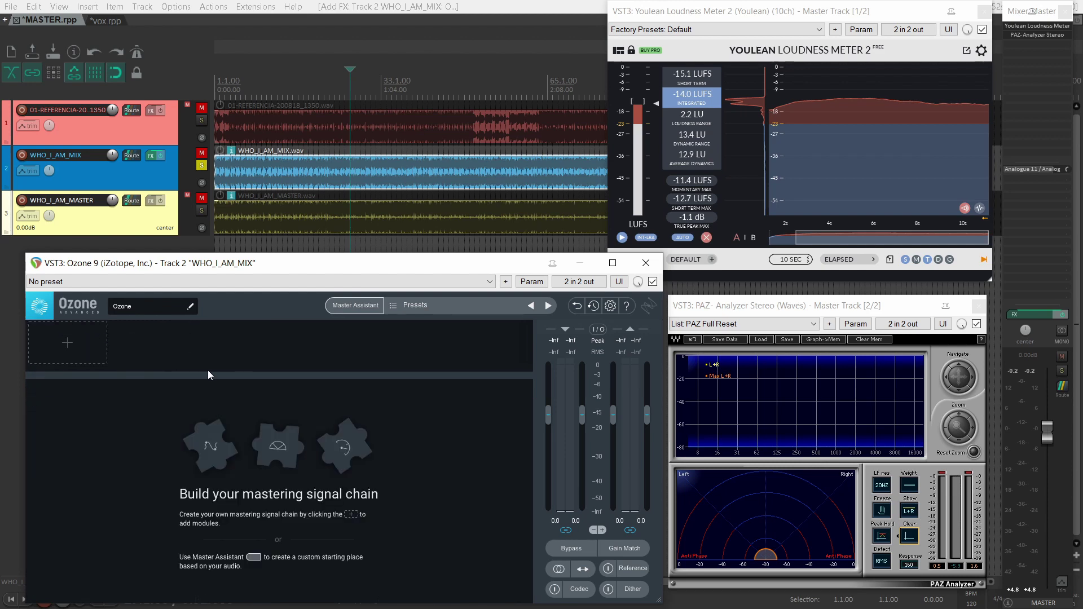
# Set up Ozone's Master Assistant with Modern modules, the 01-REFERENCIA file as loudness and EQ reference, and CD as the destination
pyautogui.click(352, 309)
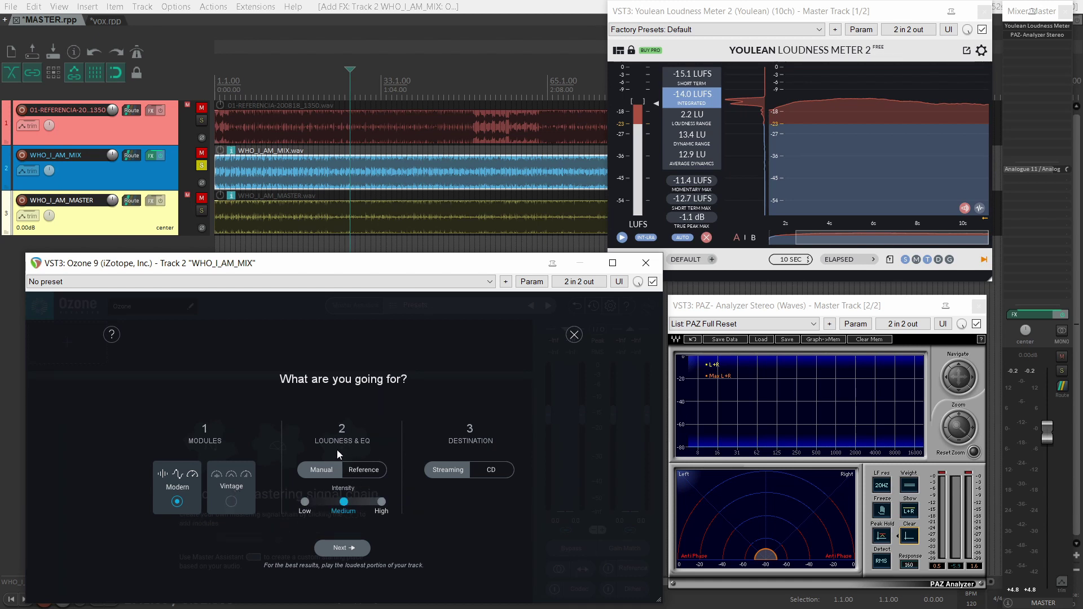
pyautogui.click(364, 471)
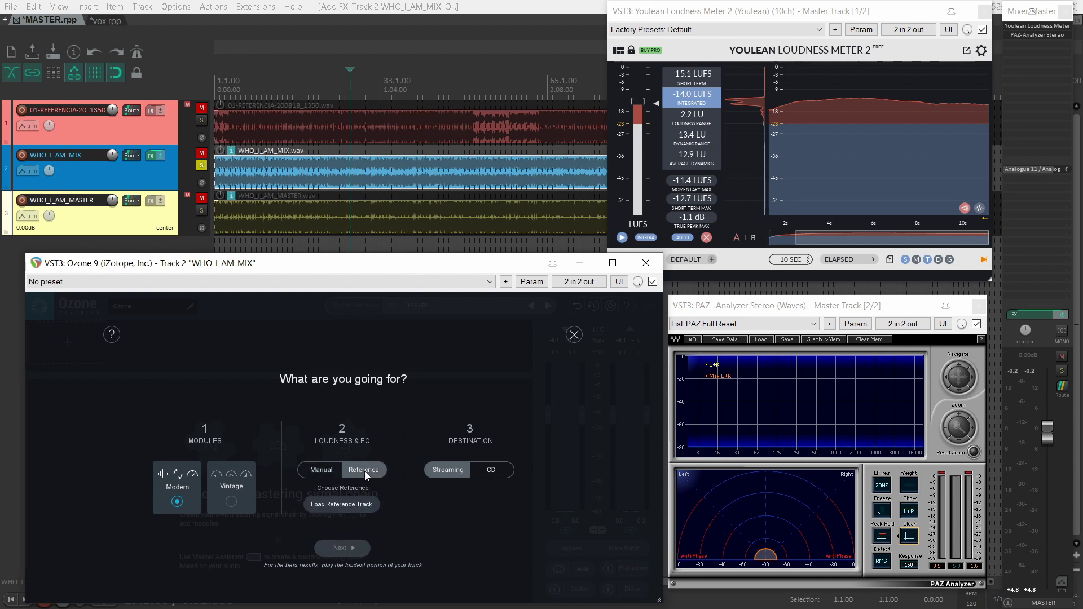
pyautogui.click(338, 506)
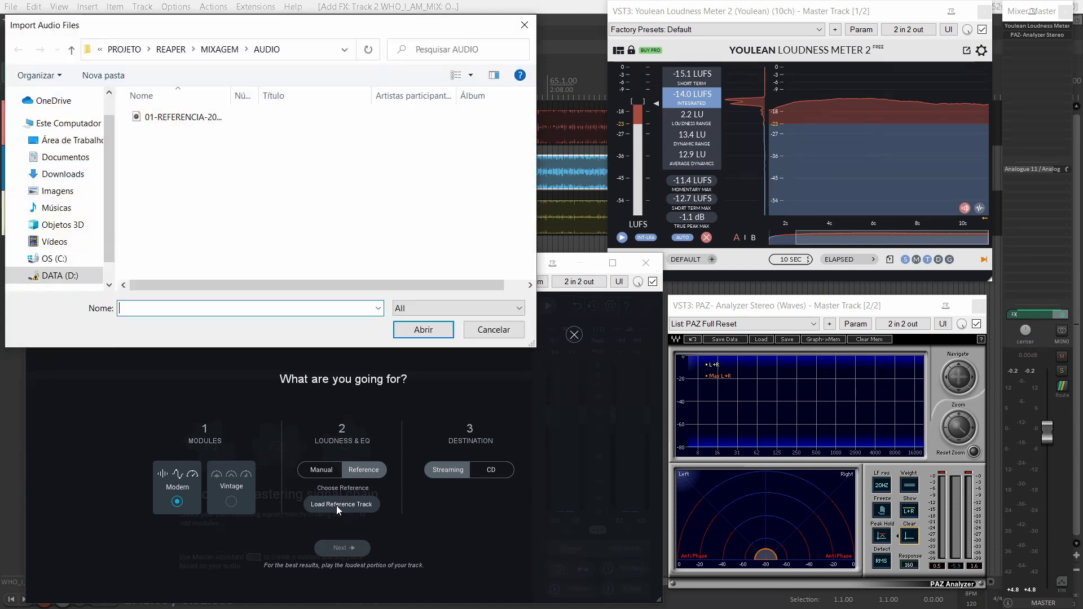
pyautogui.doubleClick(172, 118)
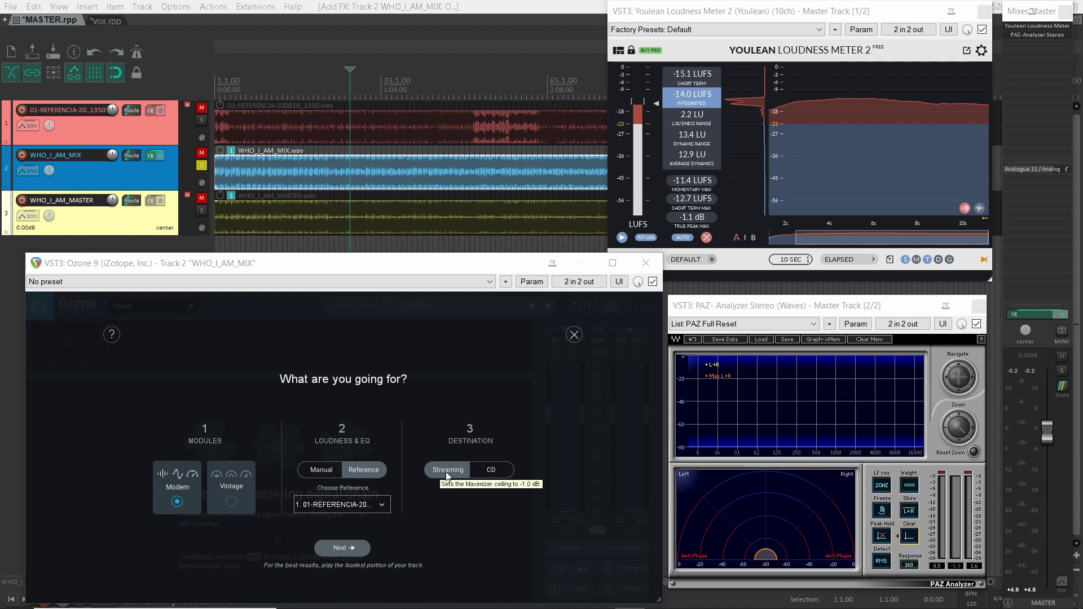
pyautogui.click(489, 471)
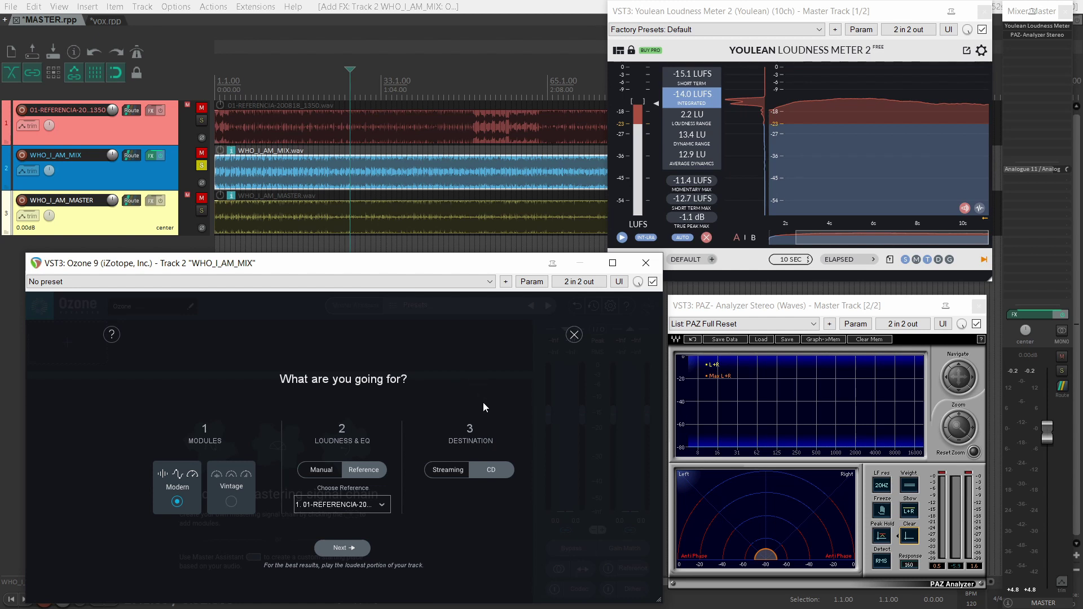
# Run the Master Assistant analysis while playing the WHO_I_AM_MIX track, accept its suggested chain, and stop playback
pyautogui.click(337, 550)
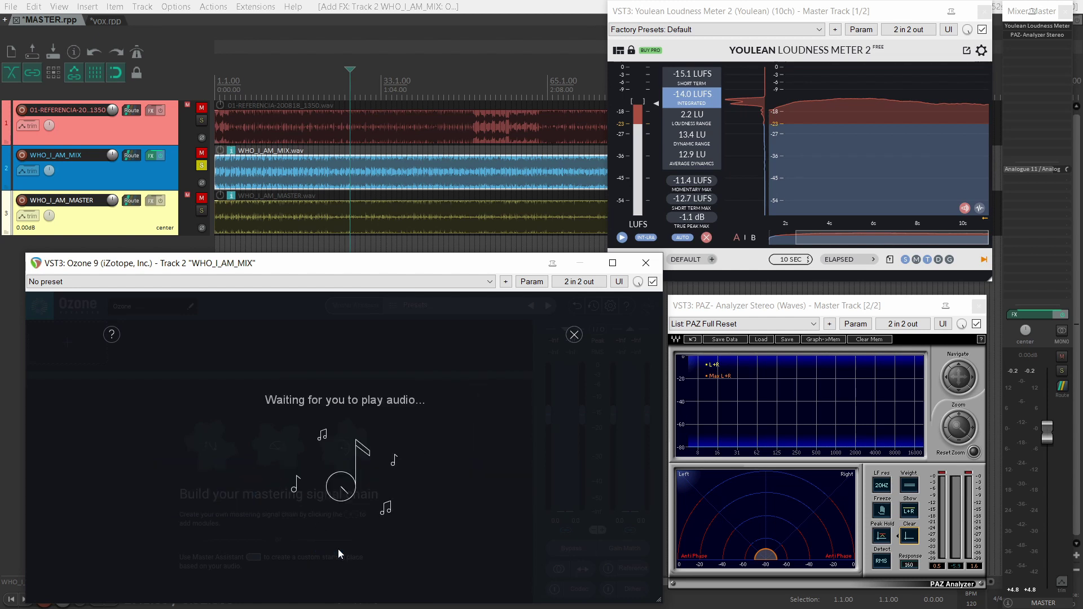
pyautogui.press('space')
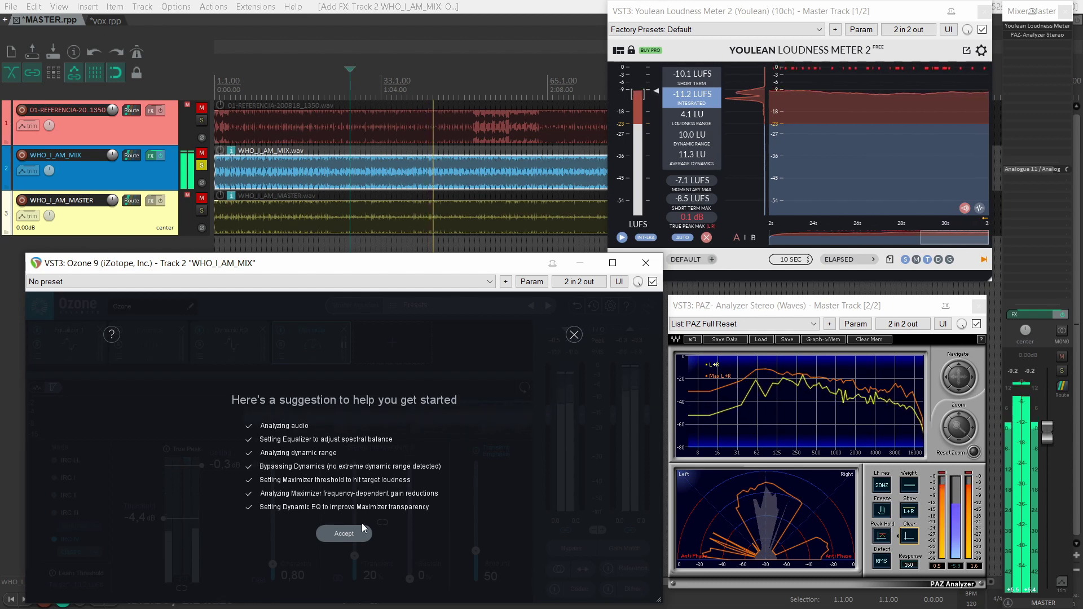
pyautogui.click(345, 533)
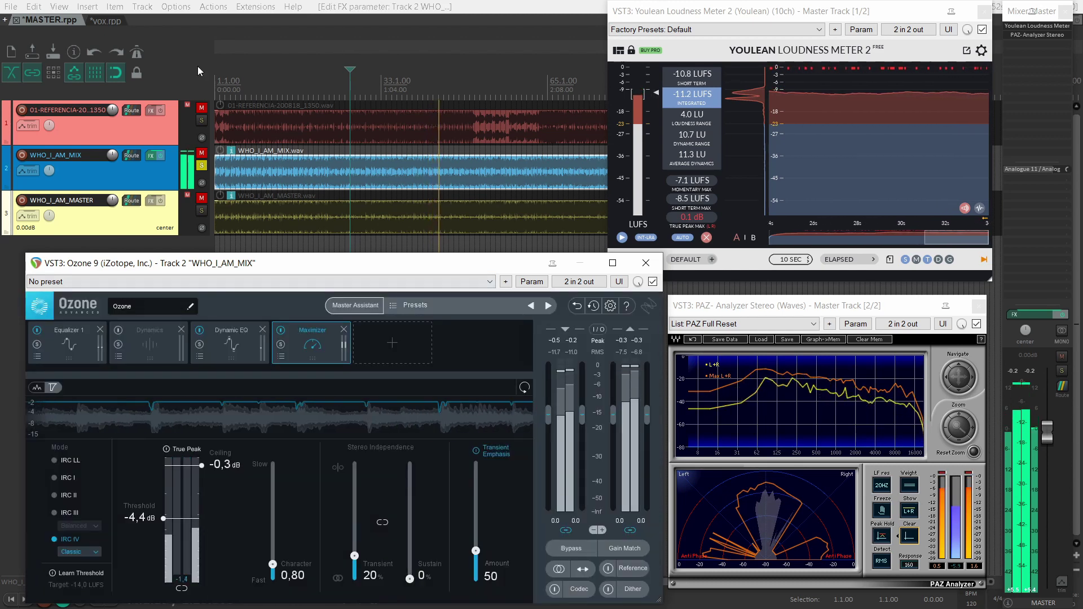
pyautogui.press('space')
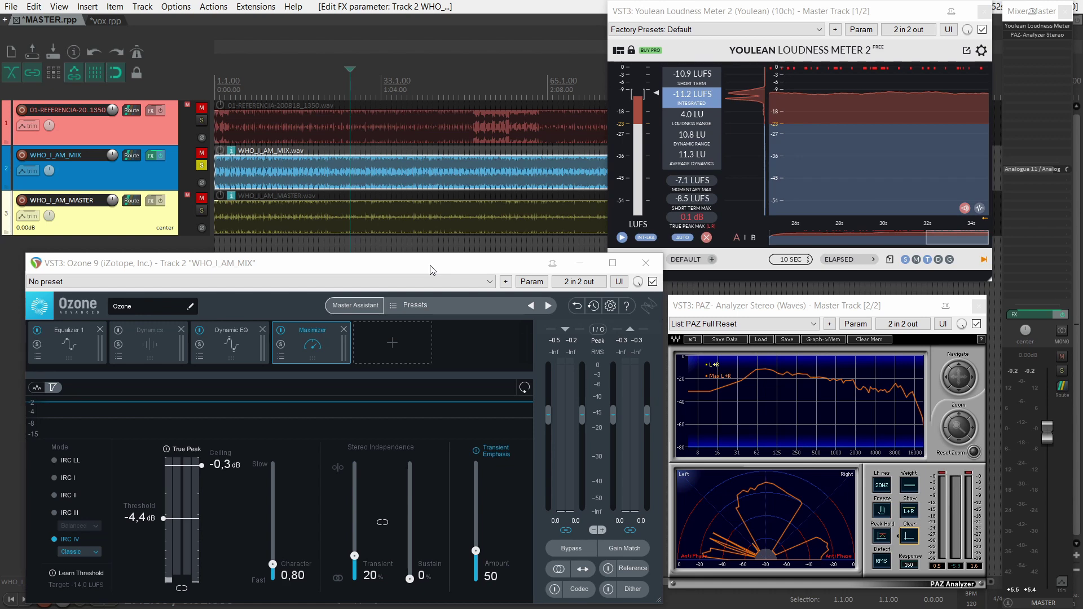
# Examine the settings of the low shelf and high shelf bands in the Equalizer 1 module
pyautogui.click(79, 349)
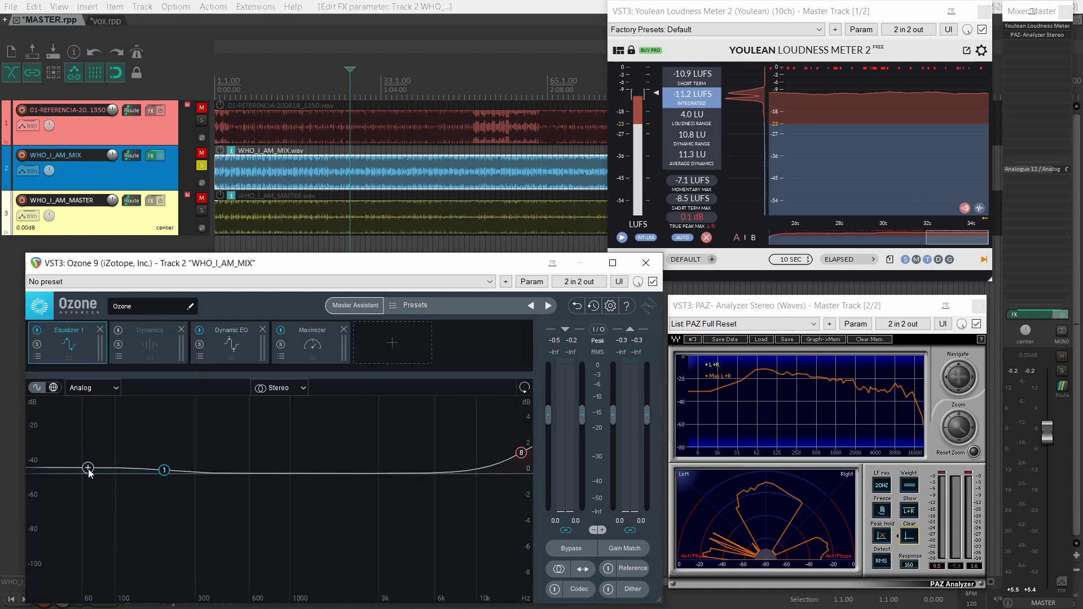
pyautogui.click(163, 471)
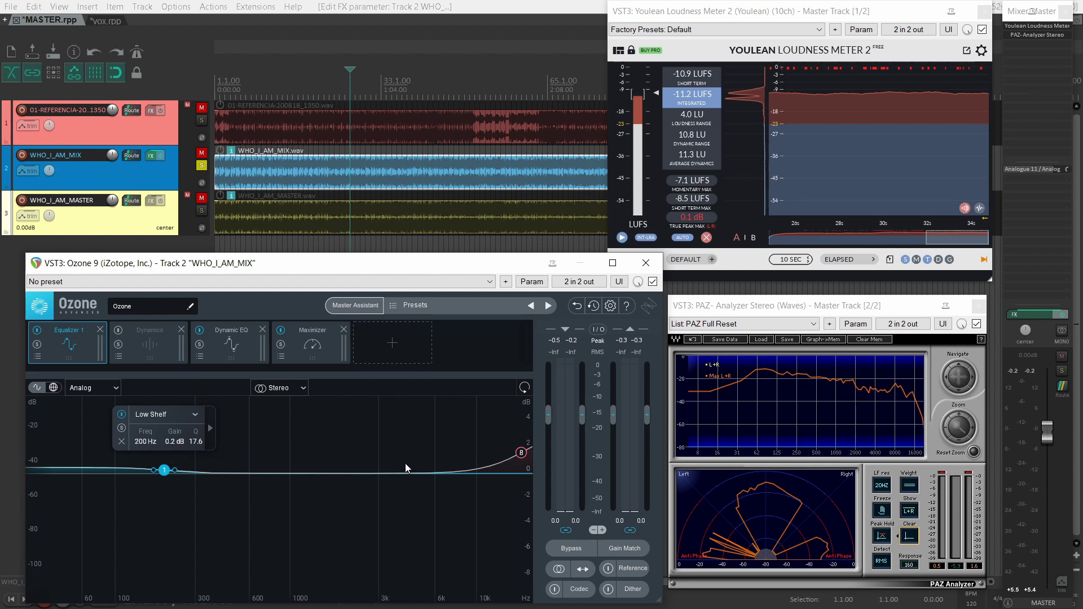
pyautogui.click(522, 454)
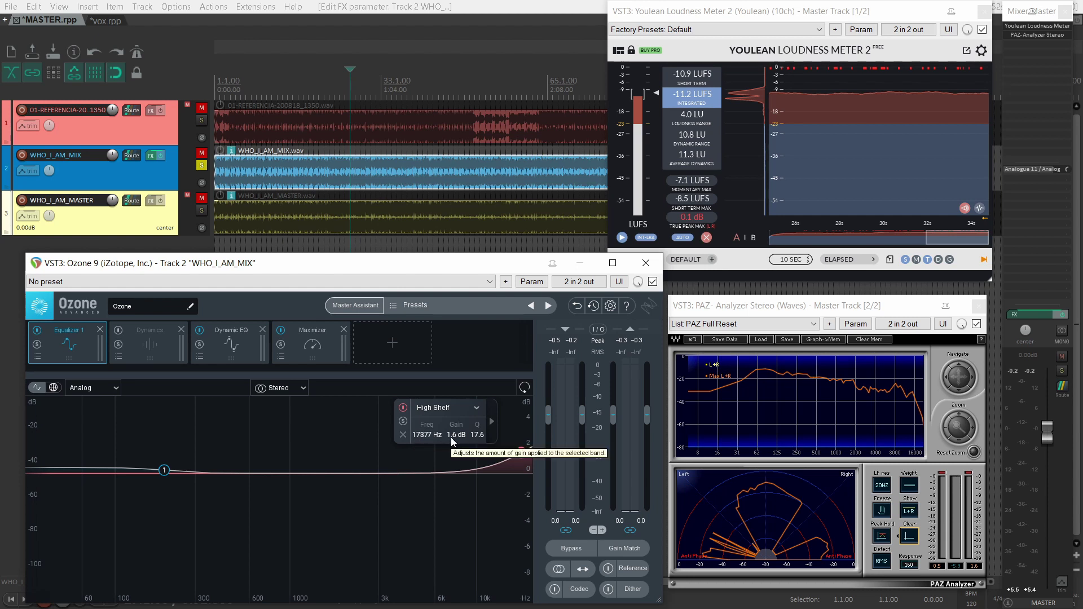
# Toggle the bypassed Dynamics module on and off, and remove it from Ozone's signal chain
pyautogui.click(149, 339)
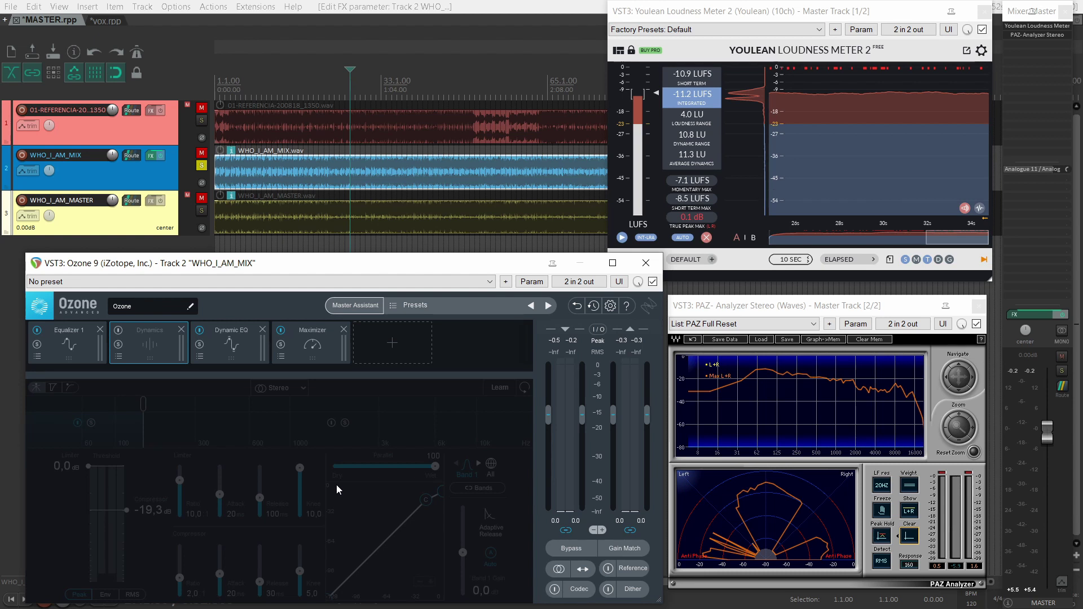
pyautogui.click(118, 330)
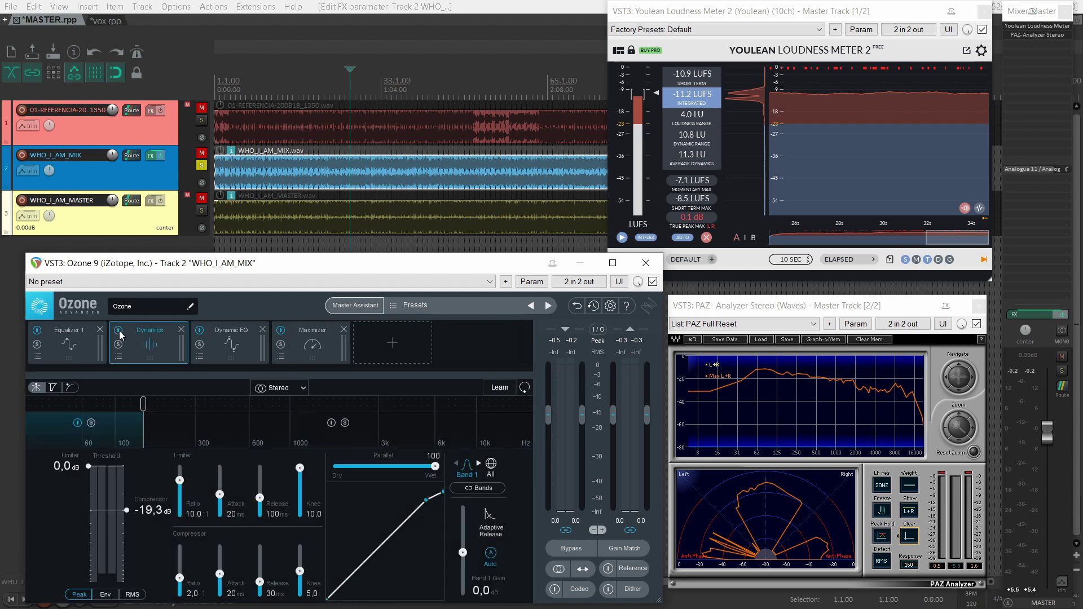
pyautogui.click(120, 331)
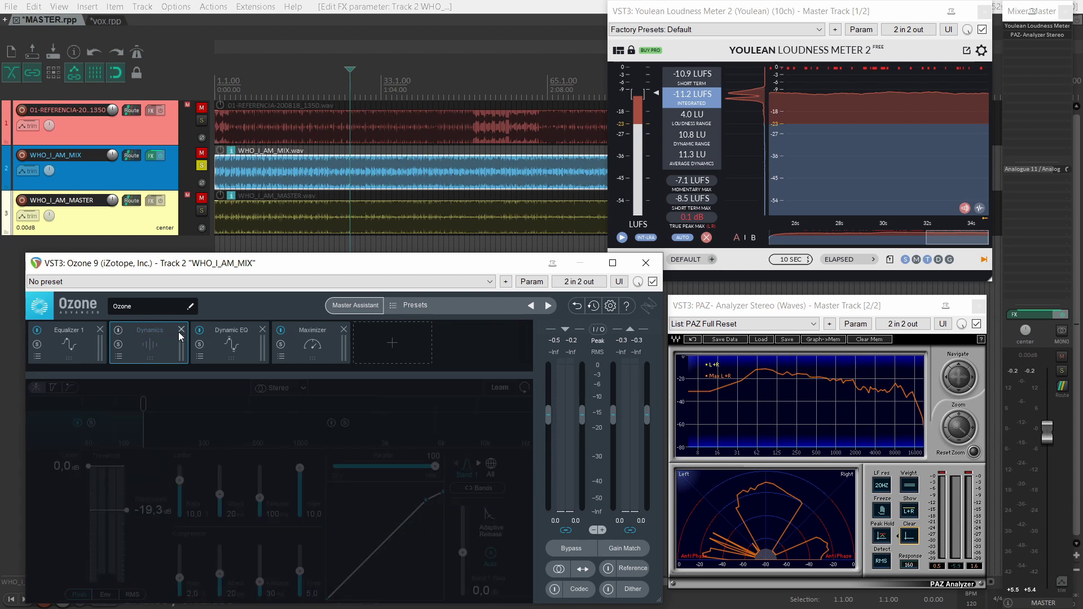
pyautogui.click(181, 330)
# Review the Dynamic EQ and Maximizer settings, and clear the readings of the loudness meter and PAZ analyzer
pyautogui.click(156, 345)
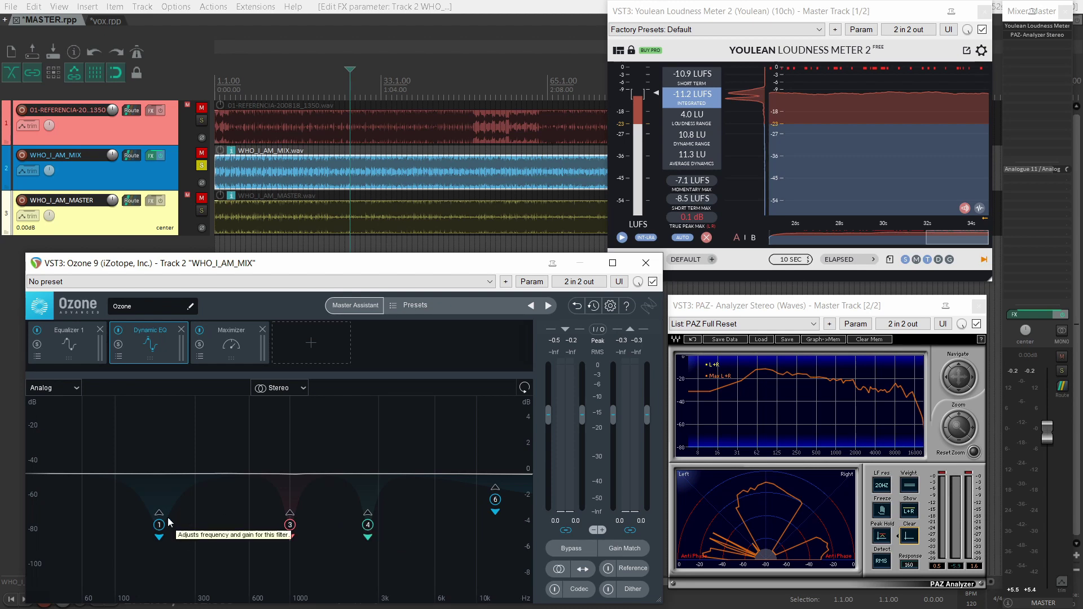
pyautogui.click(232, 341)
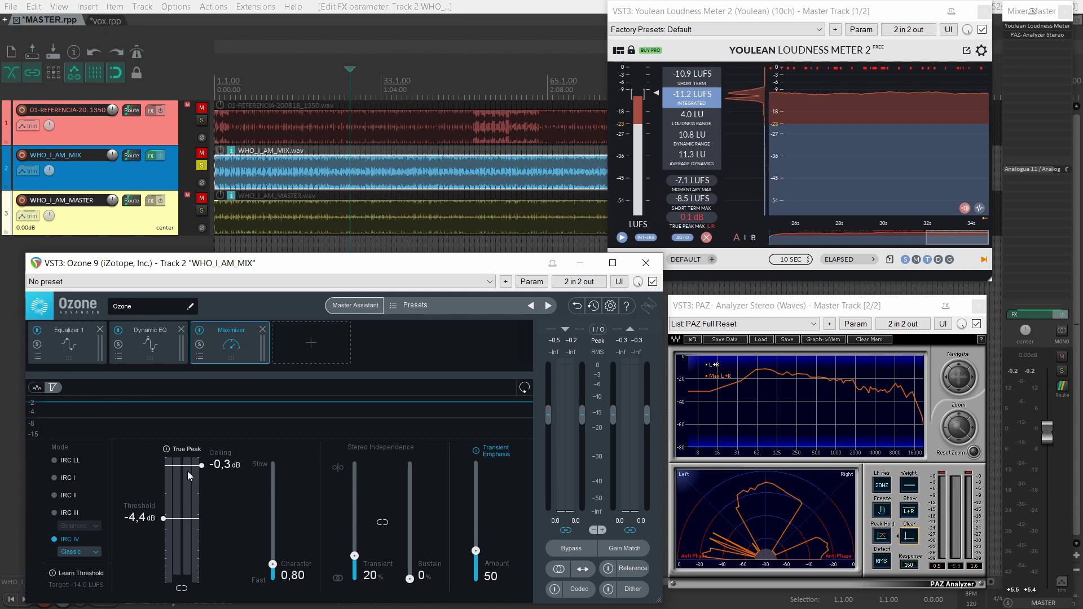
pyautogui.click(707, 237)
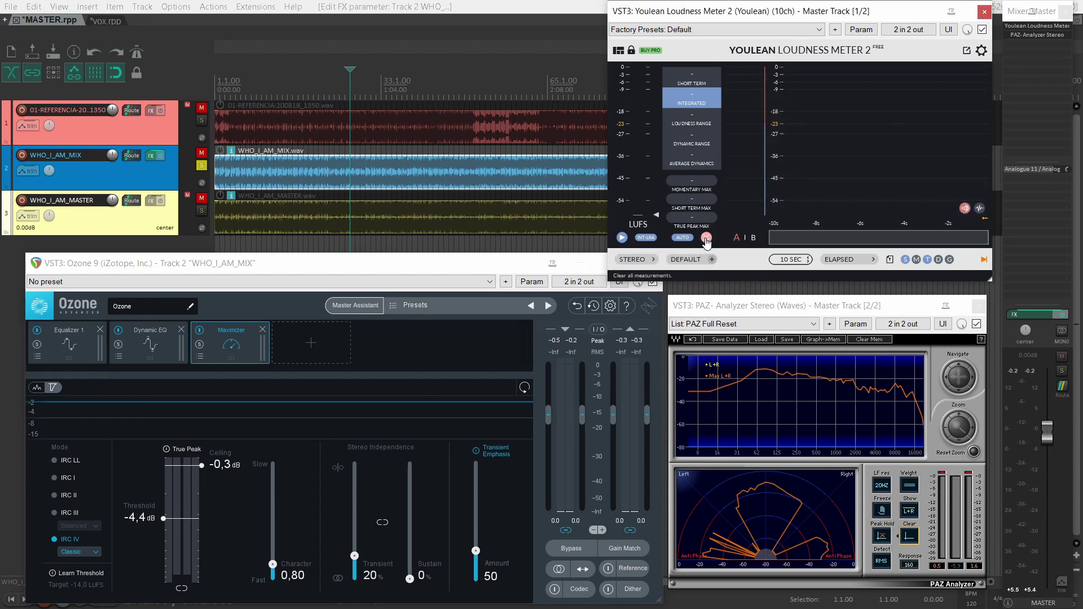
pyautogui.click(912, 537)
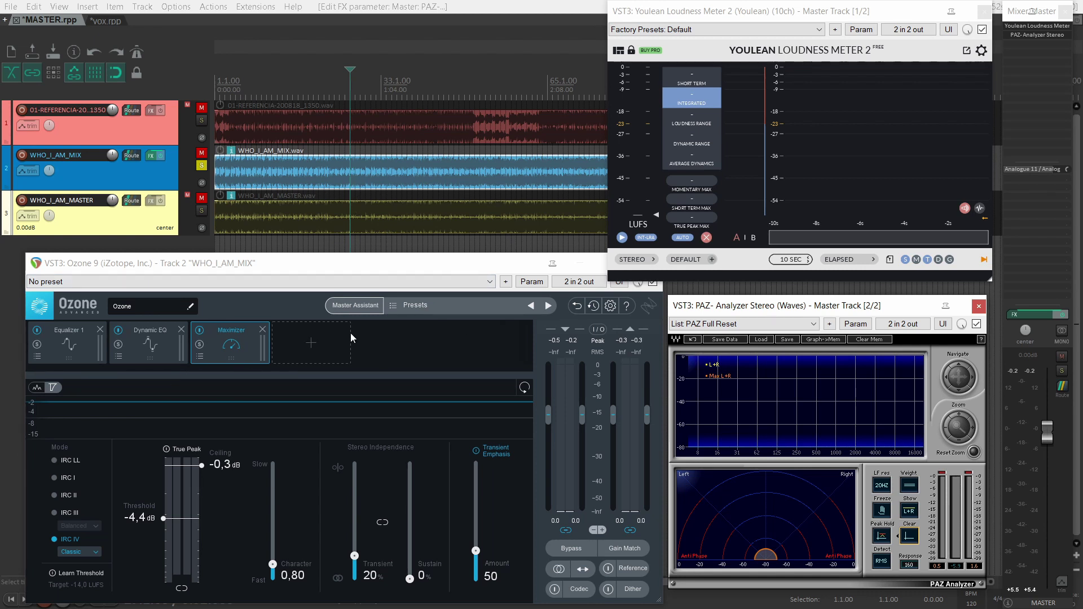
# Play the mastered mix while checking the Dynamic EQ, Equalizer 1 and Maximizer modules in action, and stop playback
pyautogui.click(164, 346)
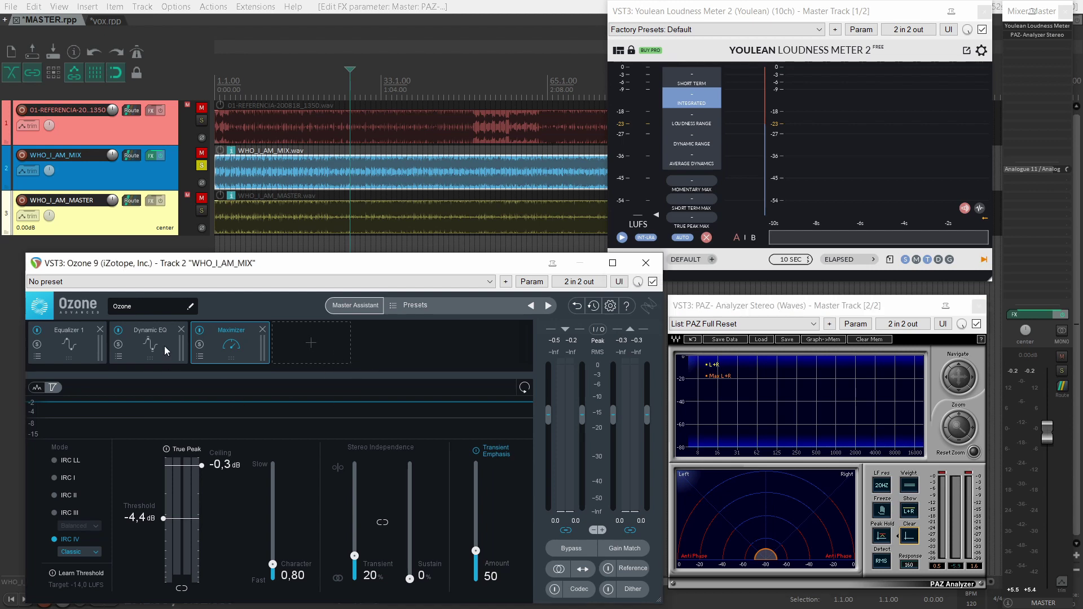
pyautogui.press('space')
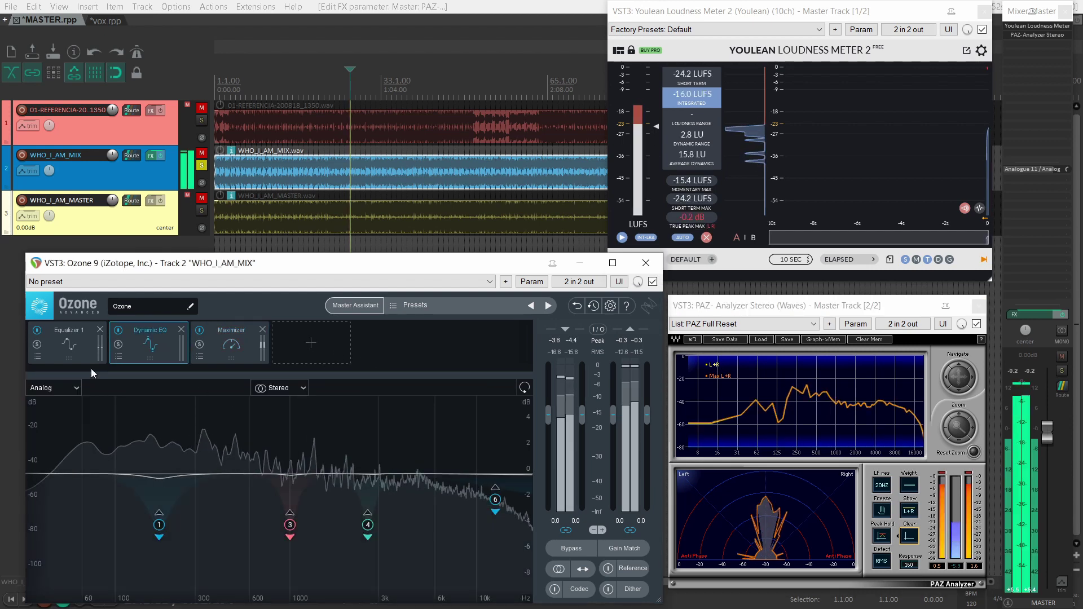
pyautogui.click(77, 356)
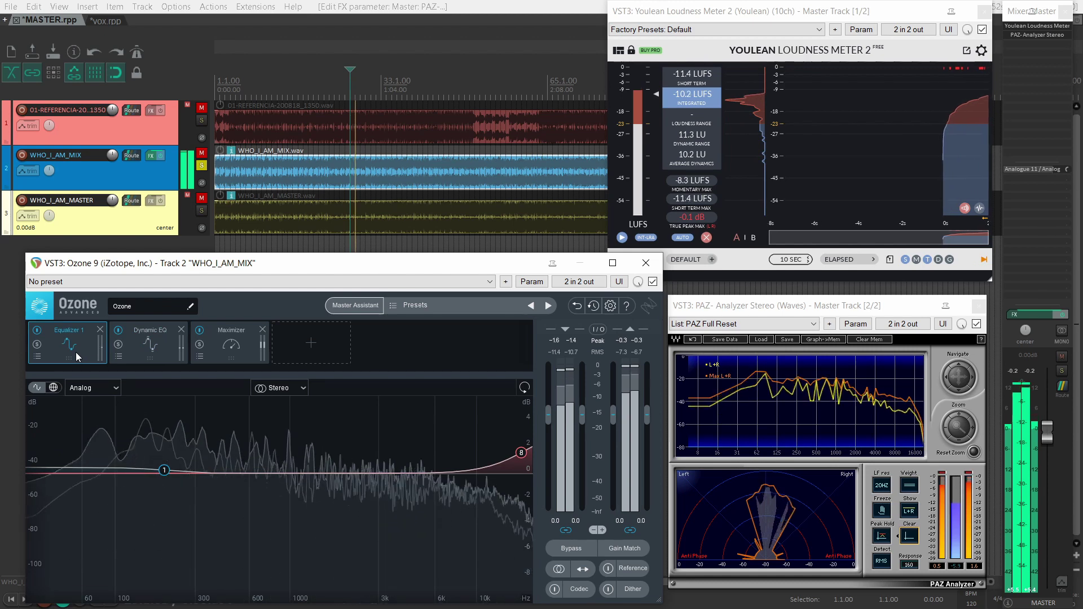
pyautogui.click(146, 354)
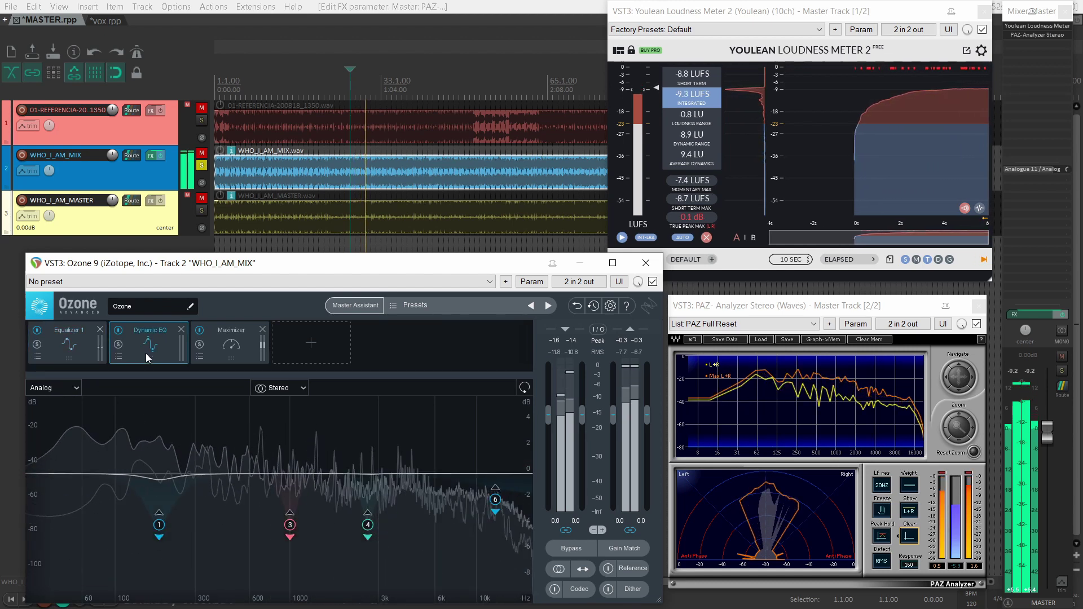
pyautogui.click(231, 348)
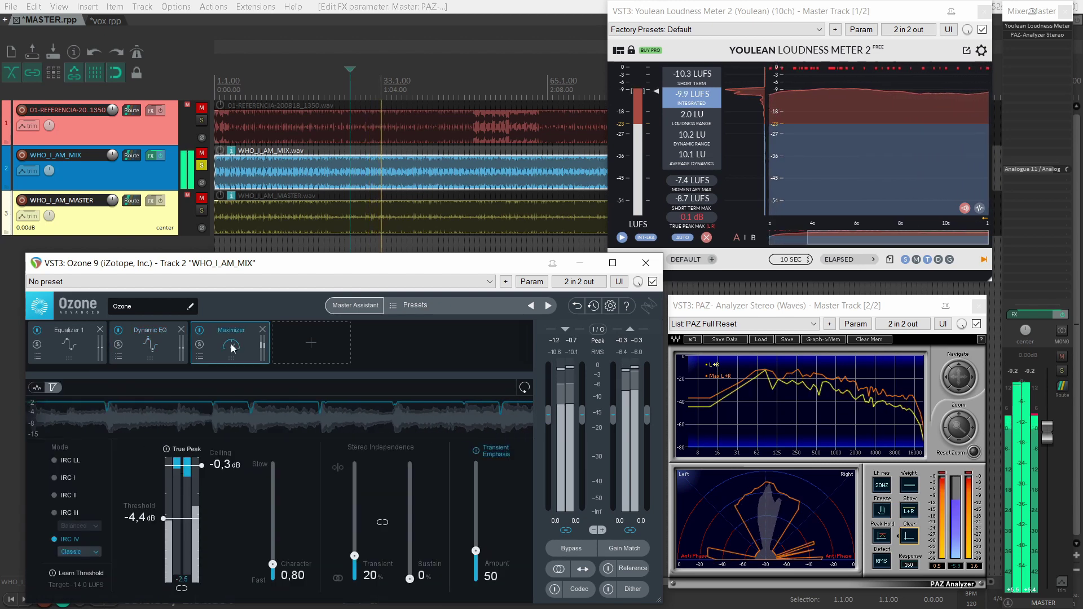
pyautogui.press('space')
# Play the mix with the Dynamic EQ's 2653 Hz bell band soloed to hear its range, and turn the solo off
pyautogui.click(149, 345)
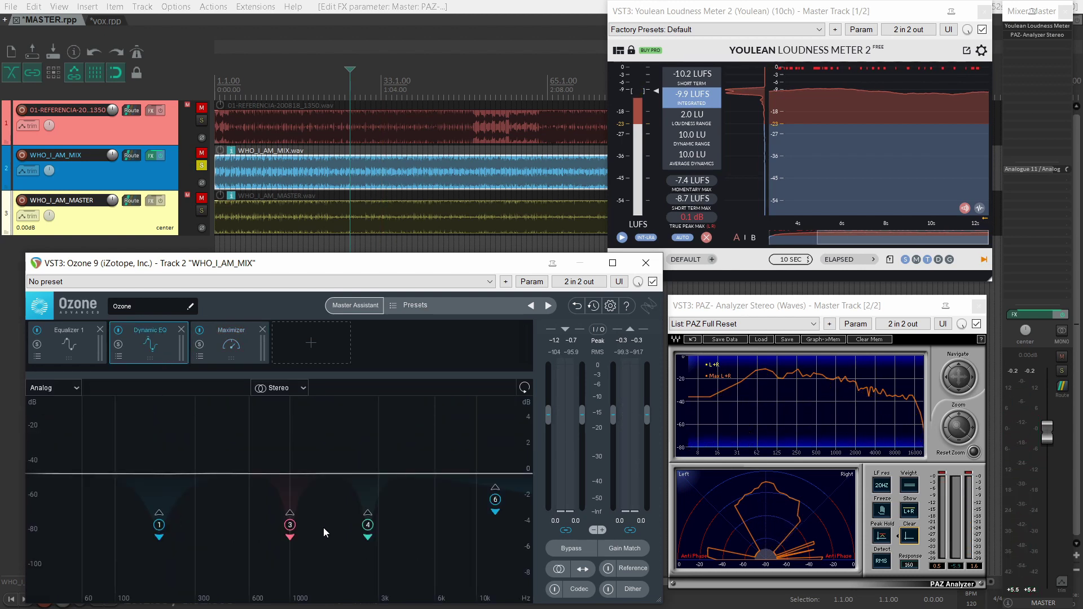
pyautogui.click(366, 526)
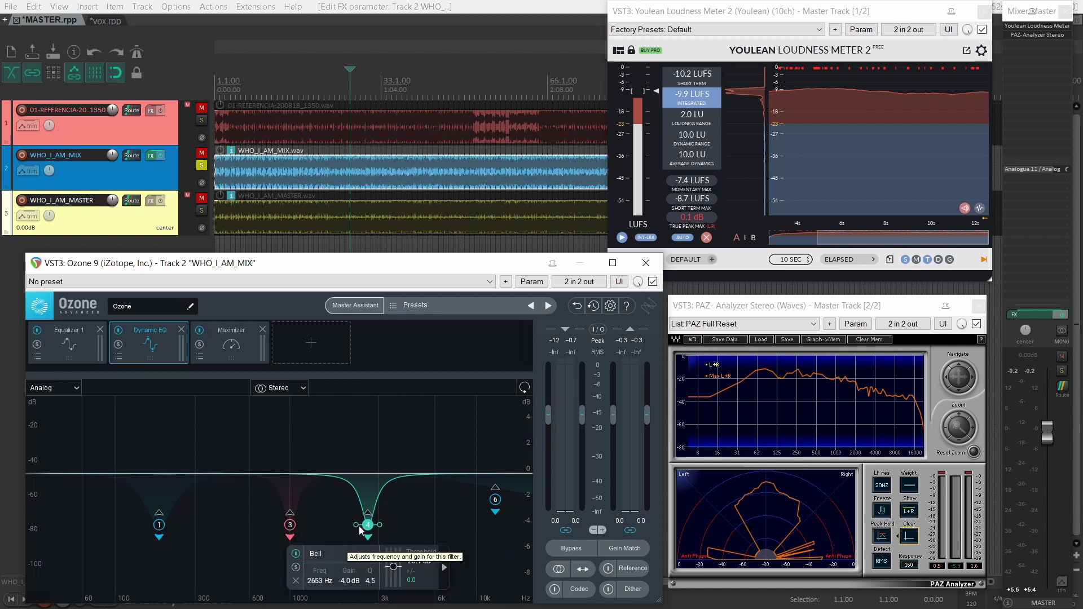
pyautogui.click(295, 568)
pyautogui.press('space')
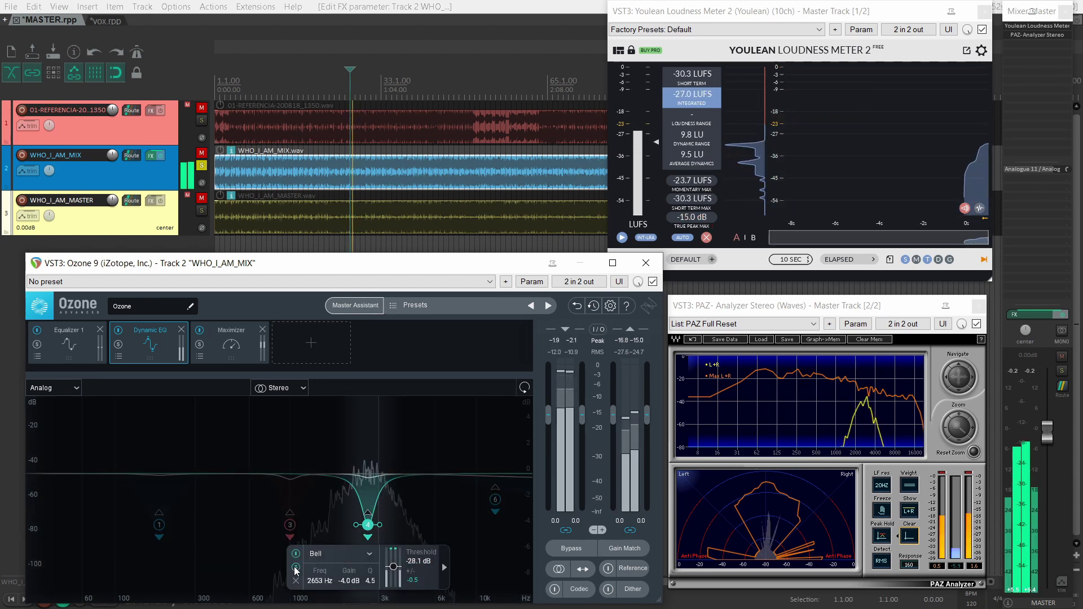
pyautogui.click(294, 569)
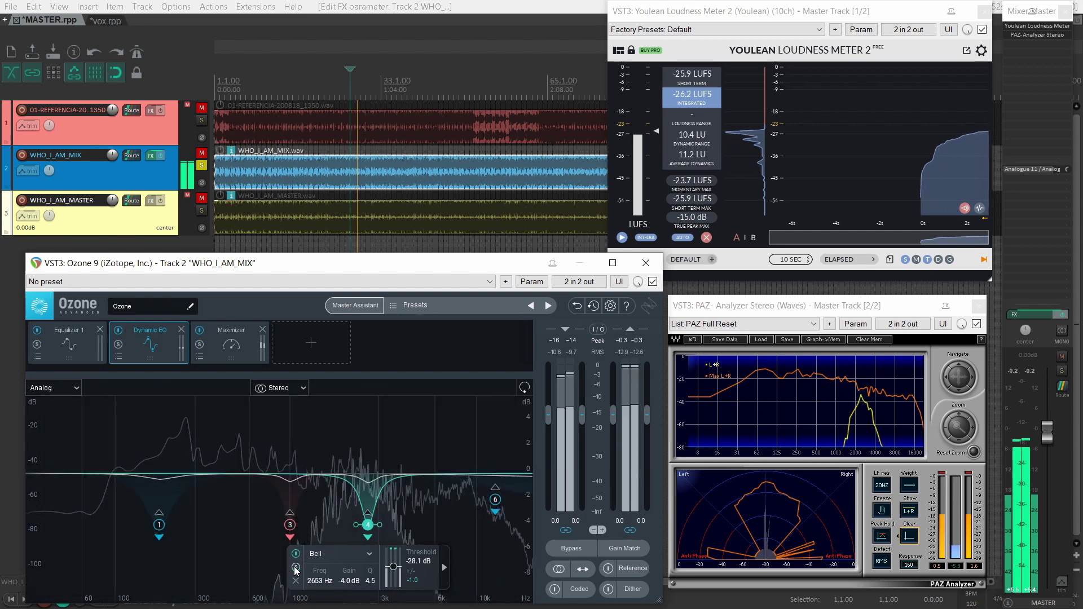
# Listen to the Dynamic EQ's 1008 Hz bell band in solo, and turn its solo off
pyautogui.click(289, 537)
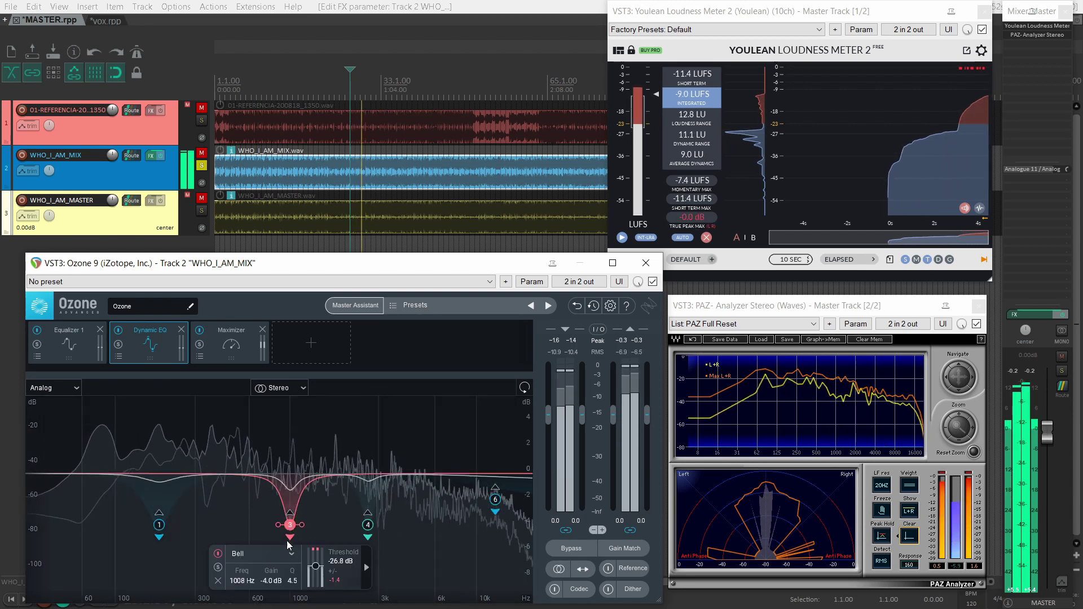
pyautogui.click(218, 568)
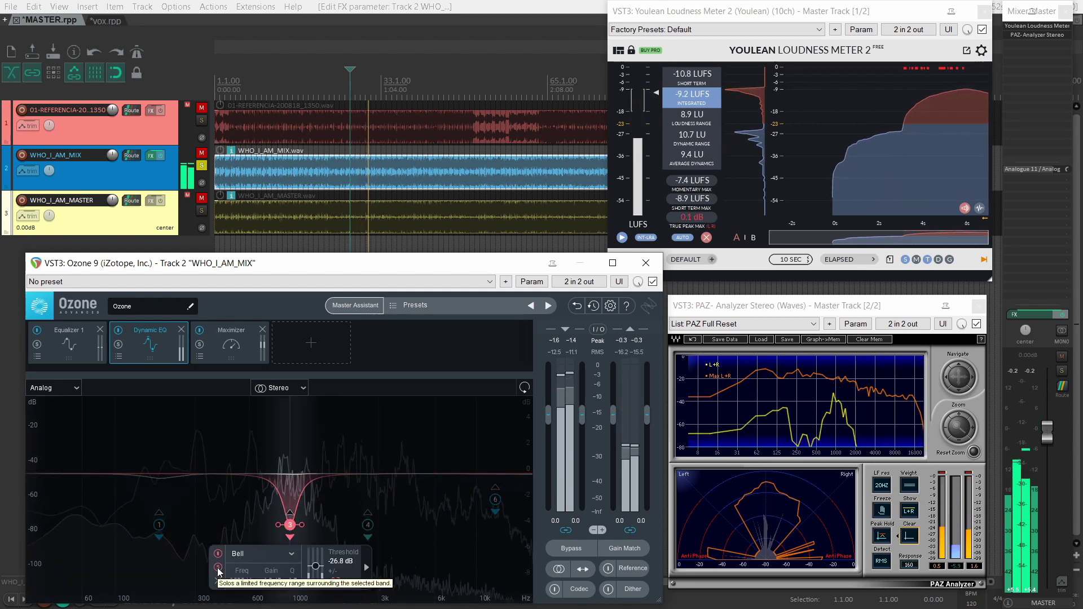
pyautogui.click(218, 568)
# Listen to the Dynamic EQ's 187 Hz bell band in solo, and turn its solo off
pyautogui.click(159, 525)
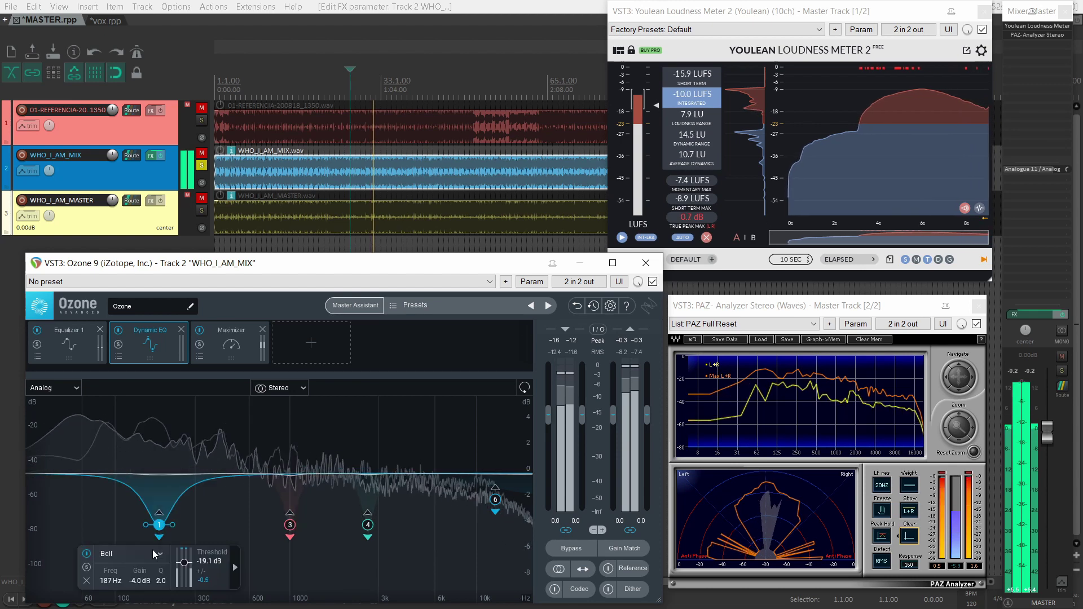
pyautogui.click(86, 568)
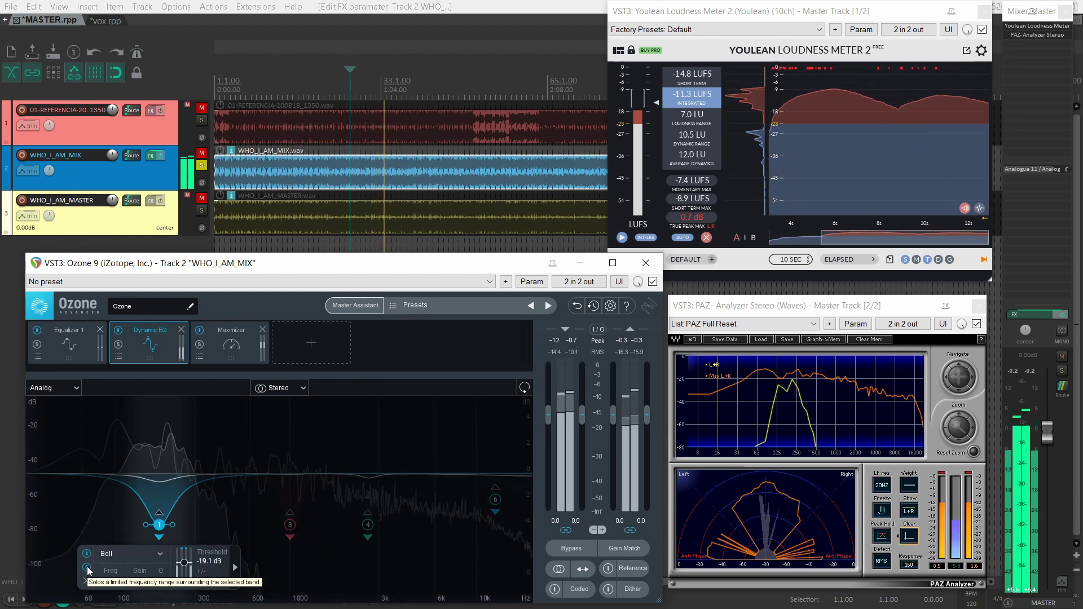
pyautogui.click(87, 568)
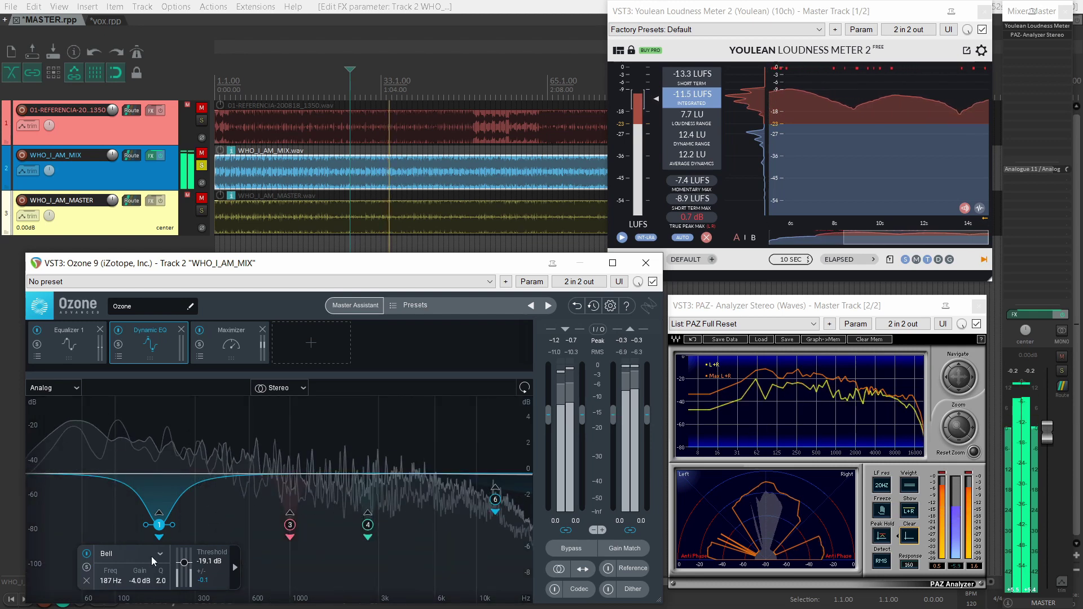
# Listen to the Dynamic EQ's 12706 Hz Baxandall Treble band in solo, turn its solo off, and stop playback
pyautogui.click(495, 500)
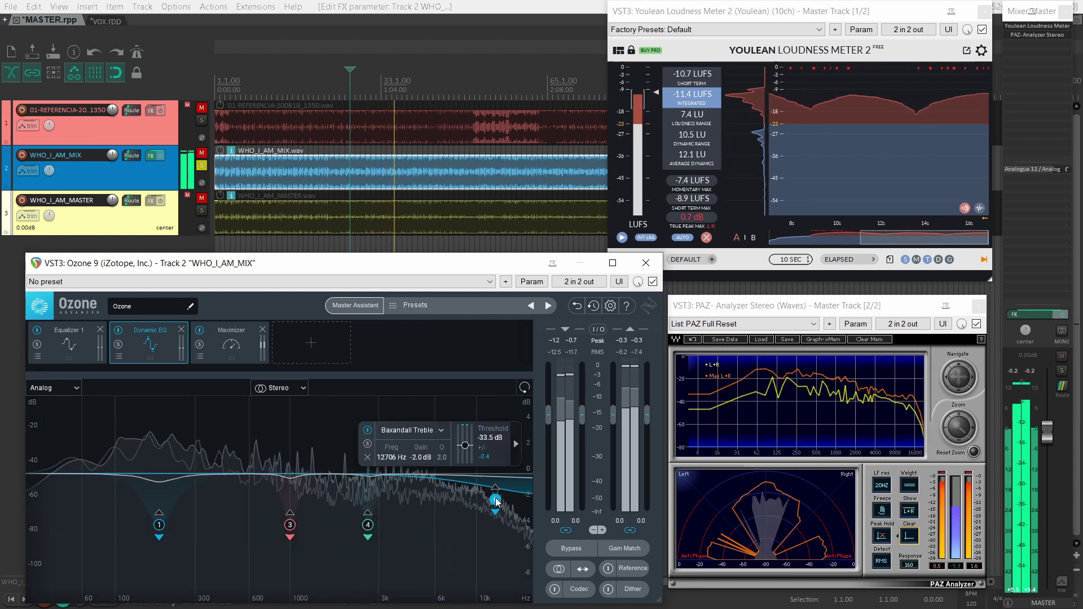
pyautogui.click(367, 444)
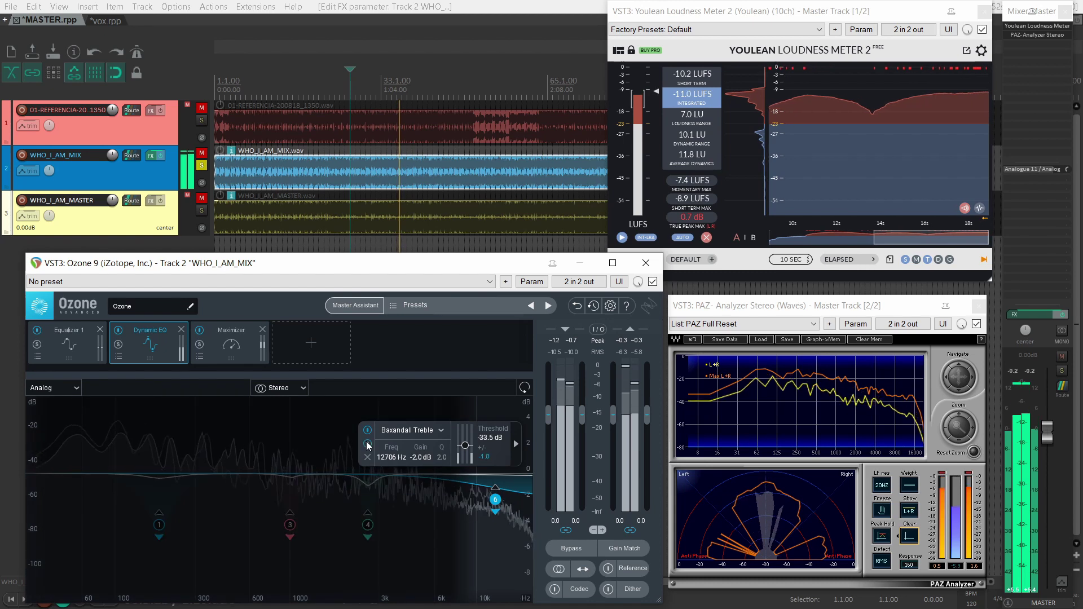
pyautogui.click(367, 444)
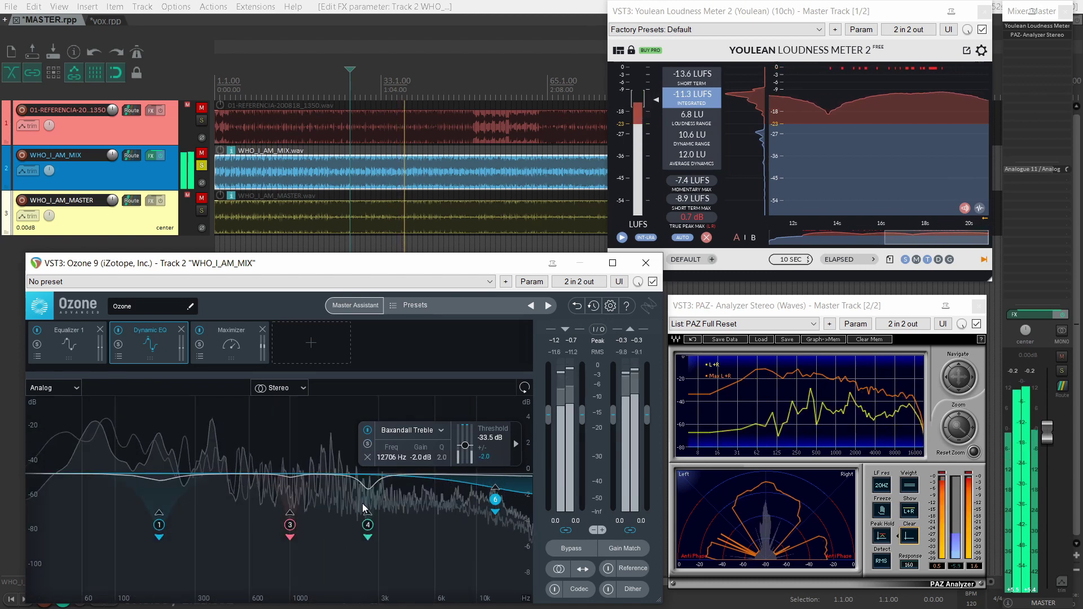
pyautogui.press('space')
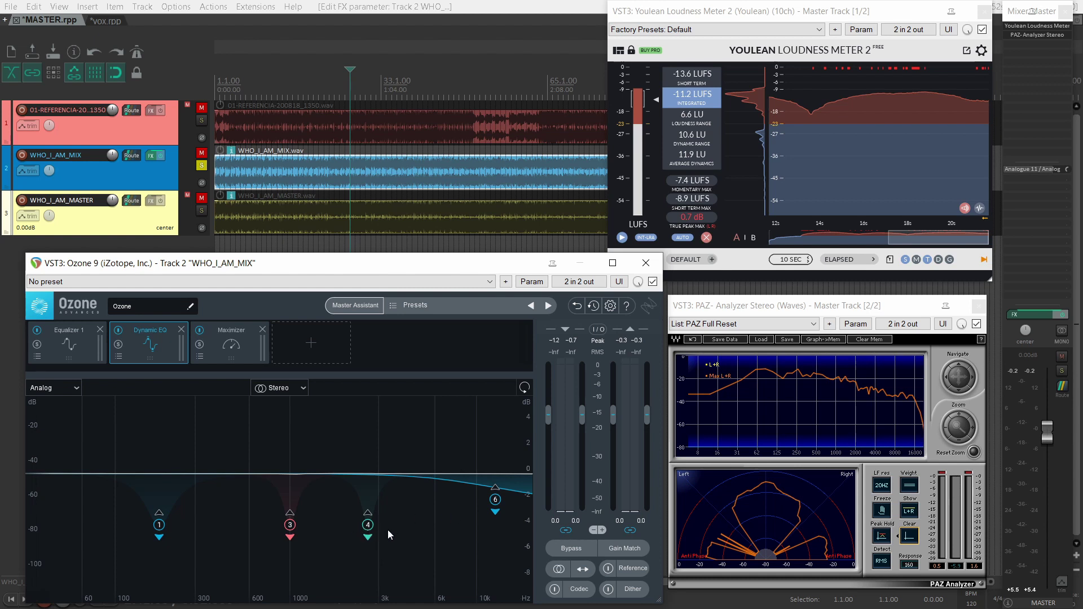
# Play the mix, compare the Dynamic EQ's 2653 Hz bell band on and off, and leave that band disabled
pyautogui.moveTo(367, 528)
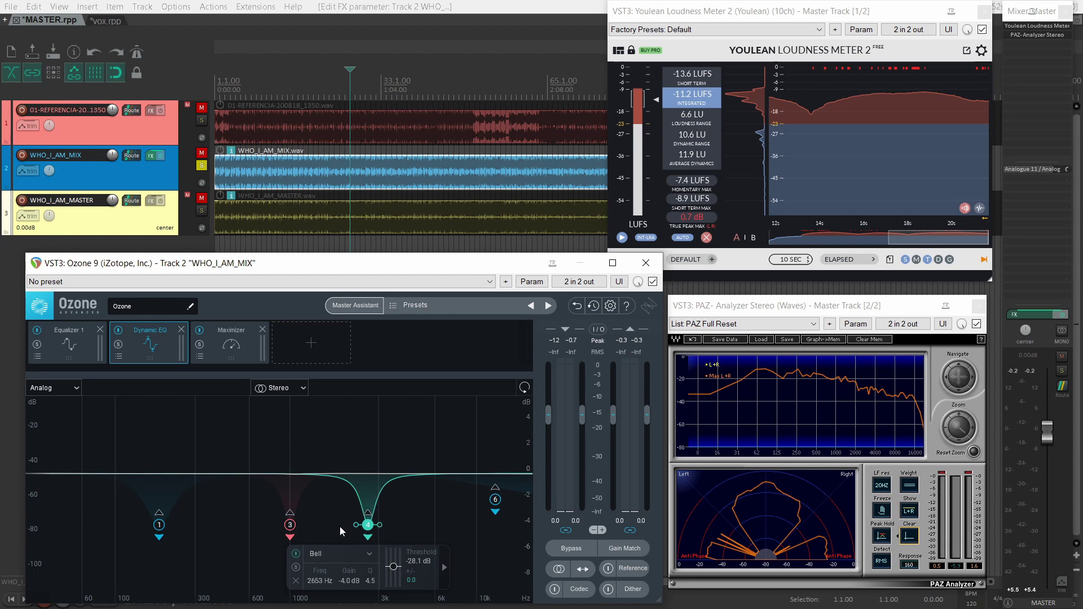
pyautogui.press('space')
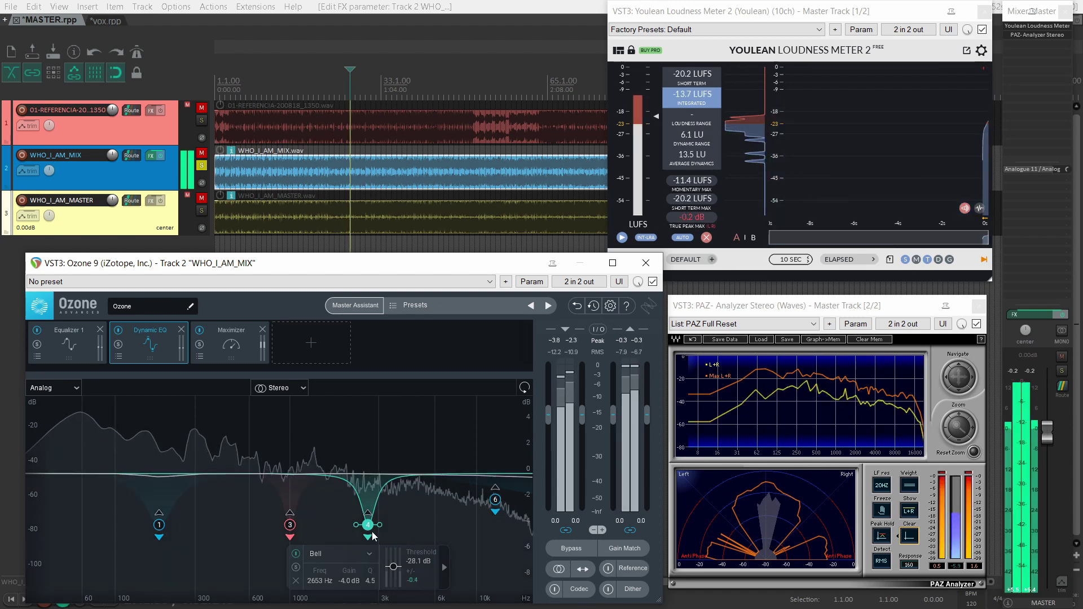
pyautogui.click(295, 554)
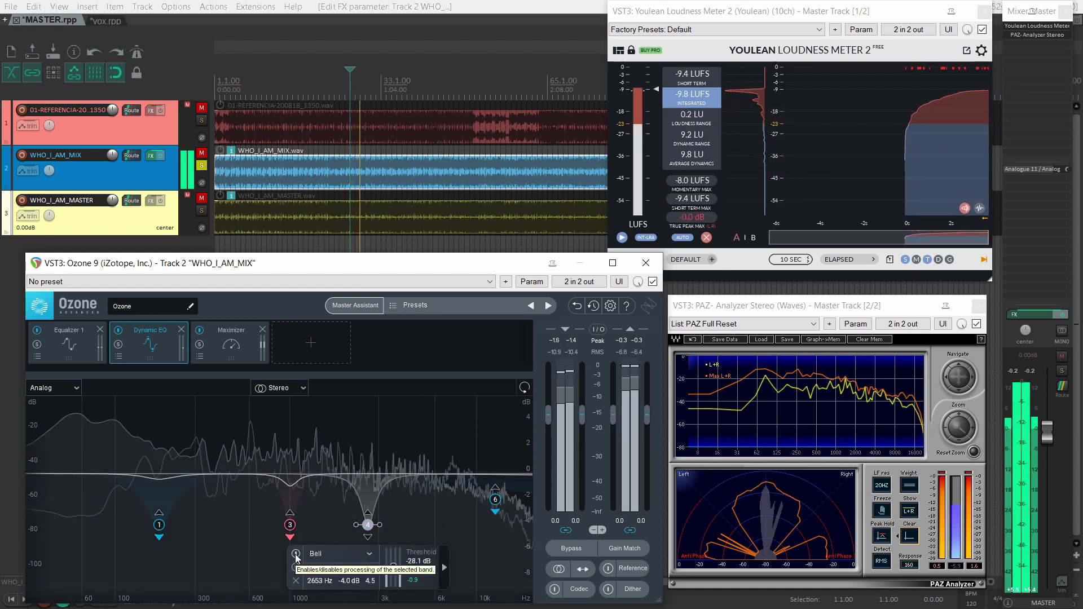
pyautogui.click(296, 554)
pyautogui.click(295, 554)
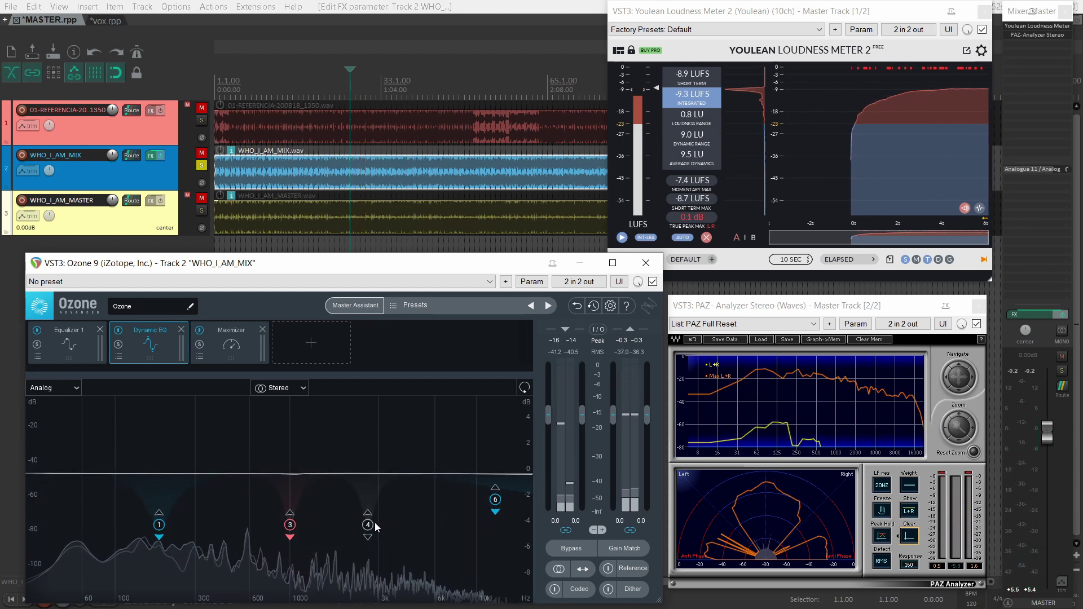
pyautogui.moveTo(368, 527)
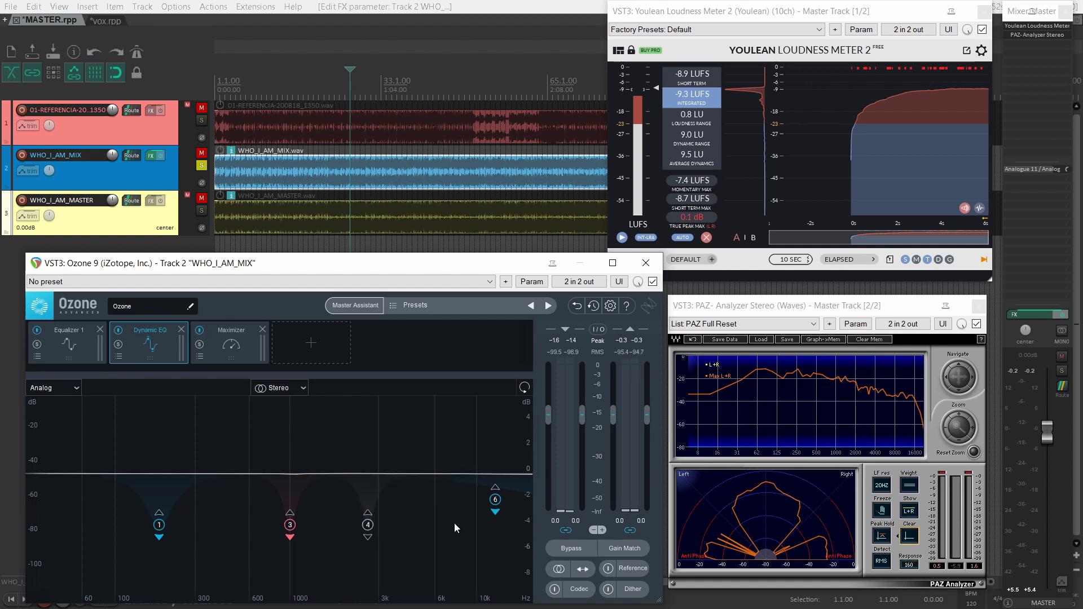
# Check the Equalizer 1 curve, and lower the Maximizer's ceiling to -0.6 dB
pyautogui.click(60, 347)
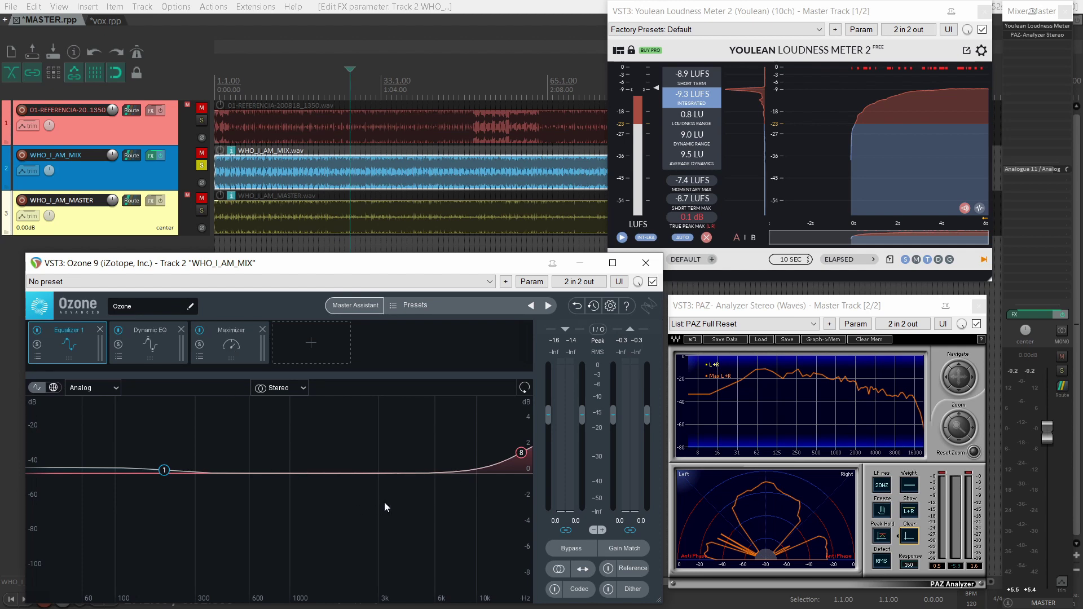
pyautogui.click(236, 340)
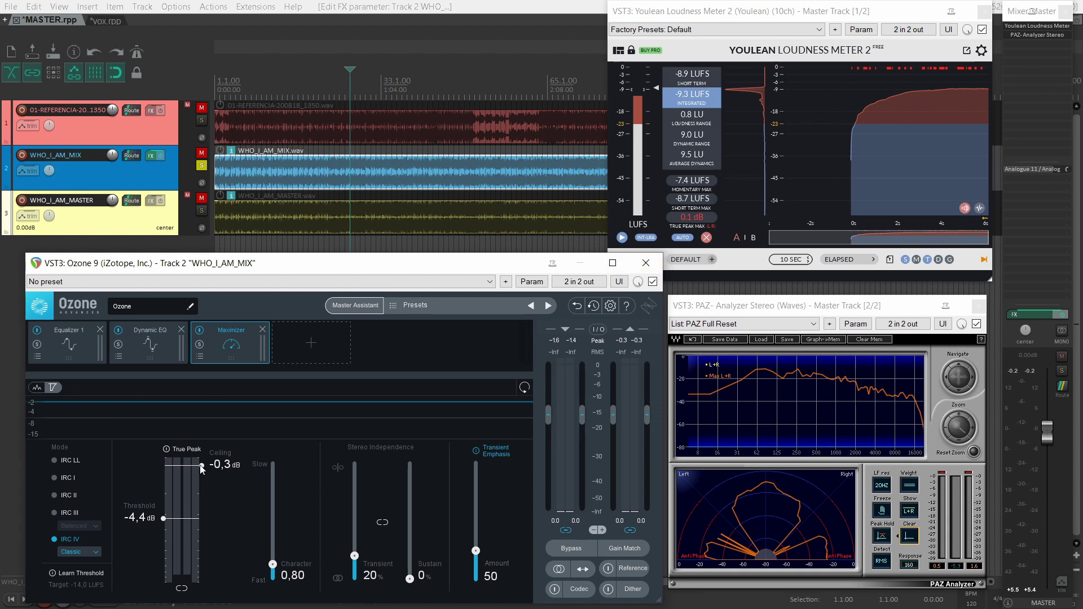
pyautogui.moveTo(204, 466); pyautogui.dragTo(204, 472)
# Reset the loudness meter and the PAZ Analyzer's held peaks, and play the mix from the start
pyautogui.click(706, 238)
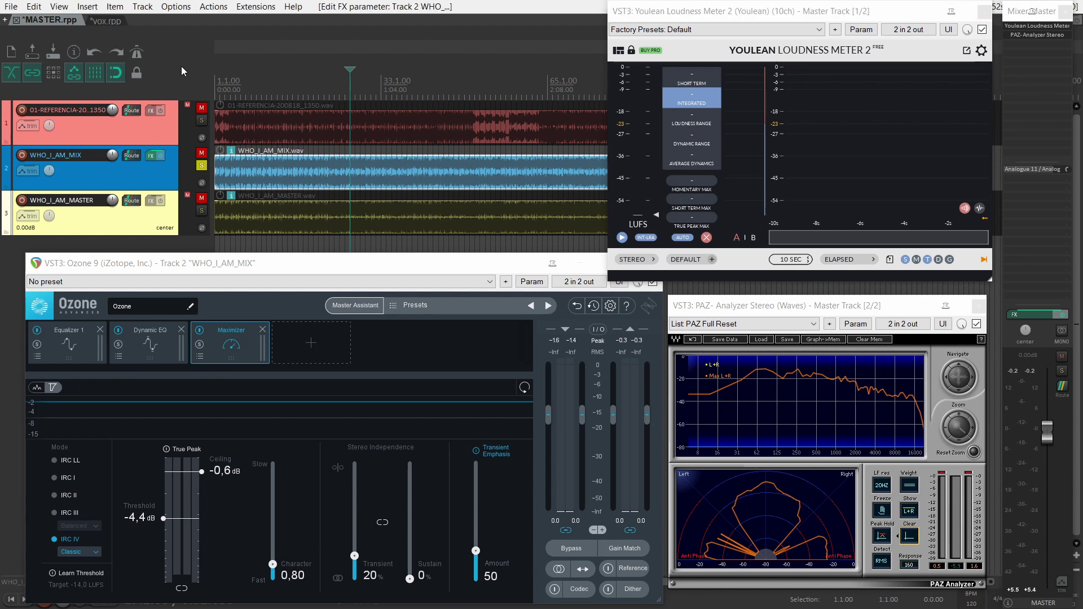
pyautogui.press('Home')
pyautogui.press('space')
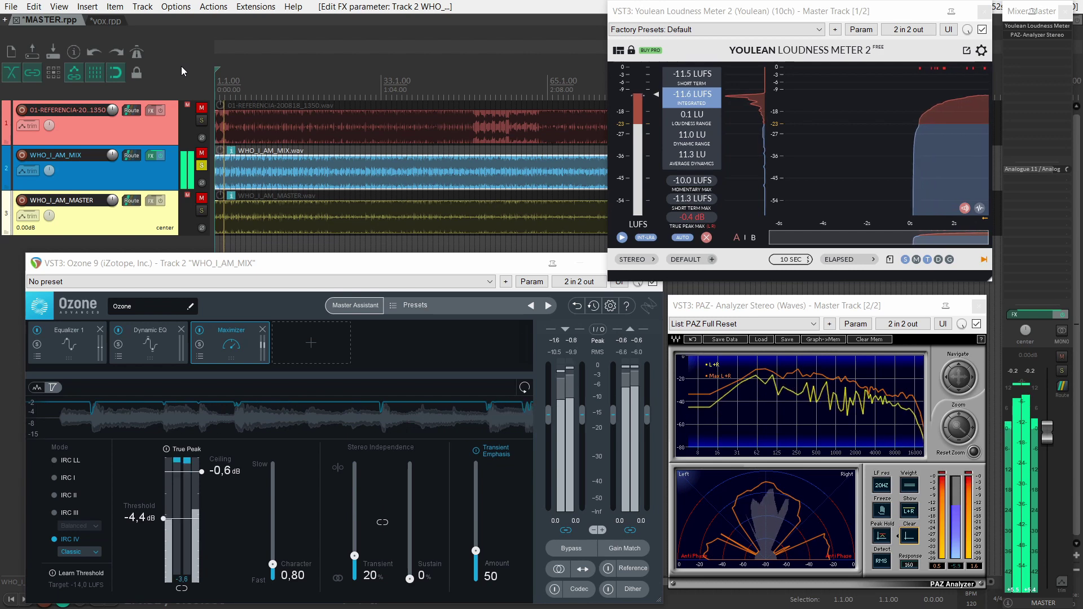
pyautogui.press('space')
pyautogui.click(864, 339)
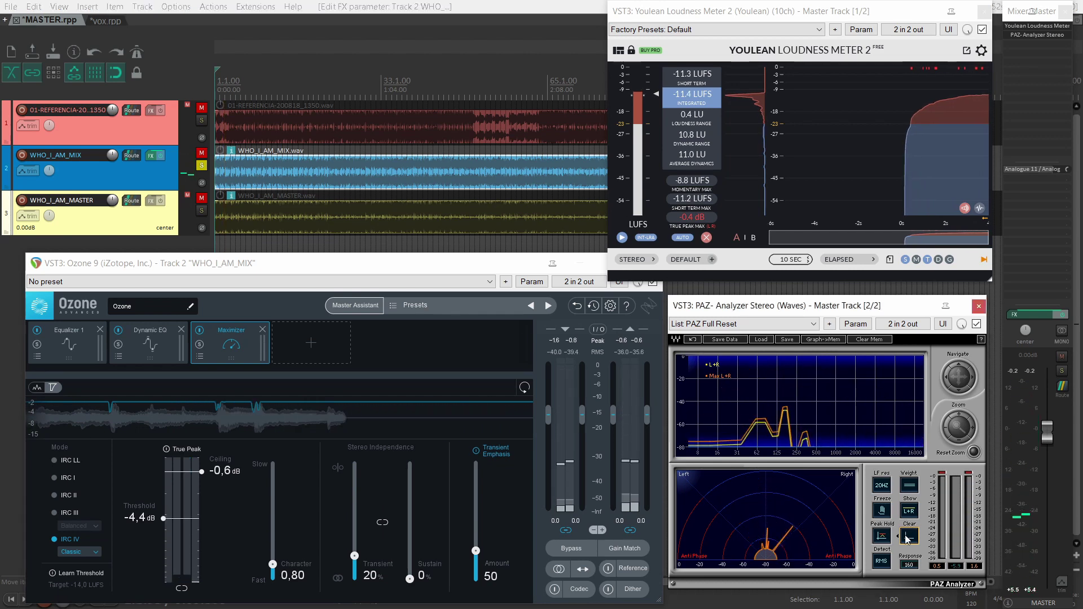
pyautogui.click(707, 238)
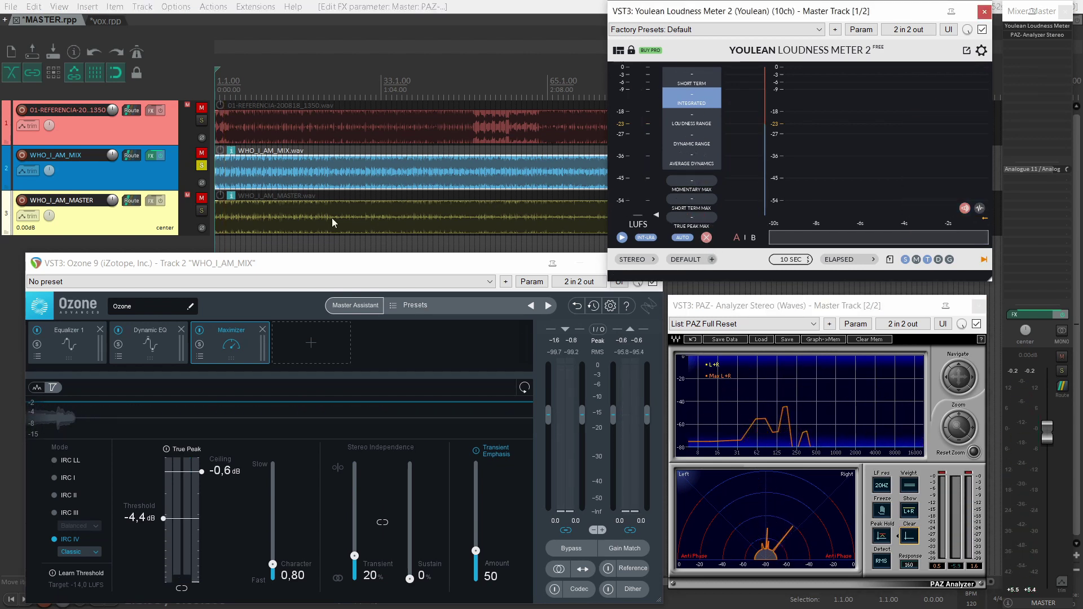
pyautogui.press('space')
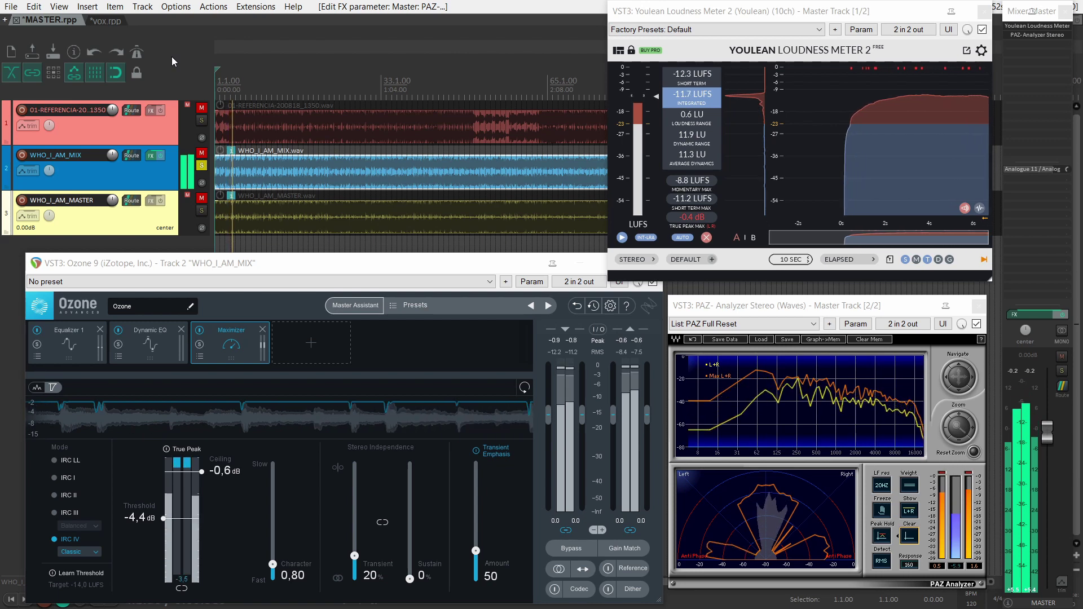
# Disable the 200 Hz low shelf band in Equalizer 1 while the mix plays
pyautogui.click(76, 352)
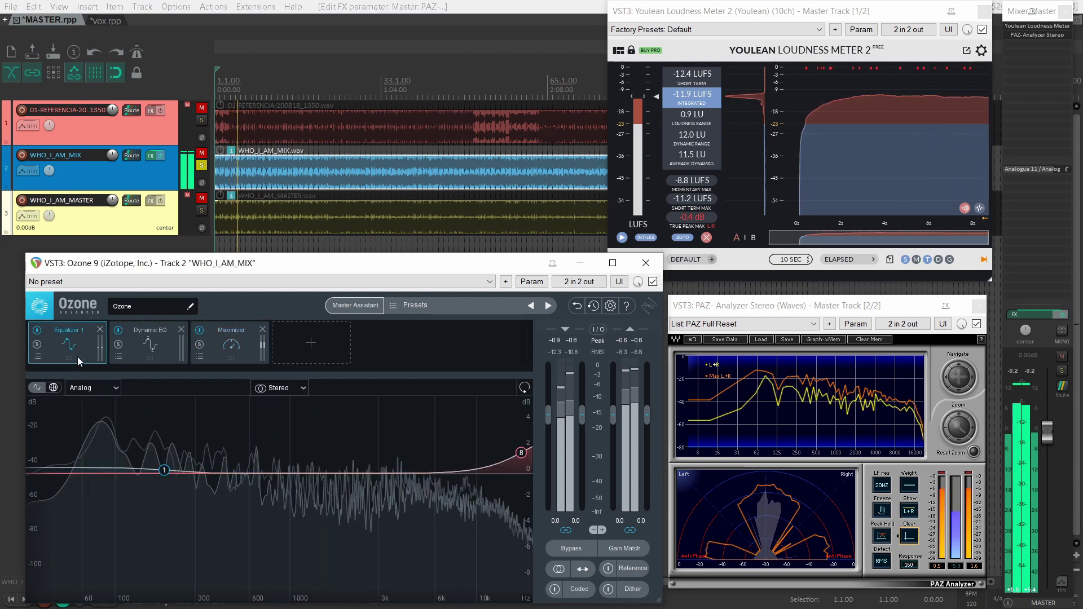
pyautogui.click(164, 470)
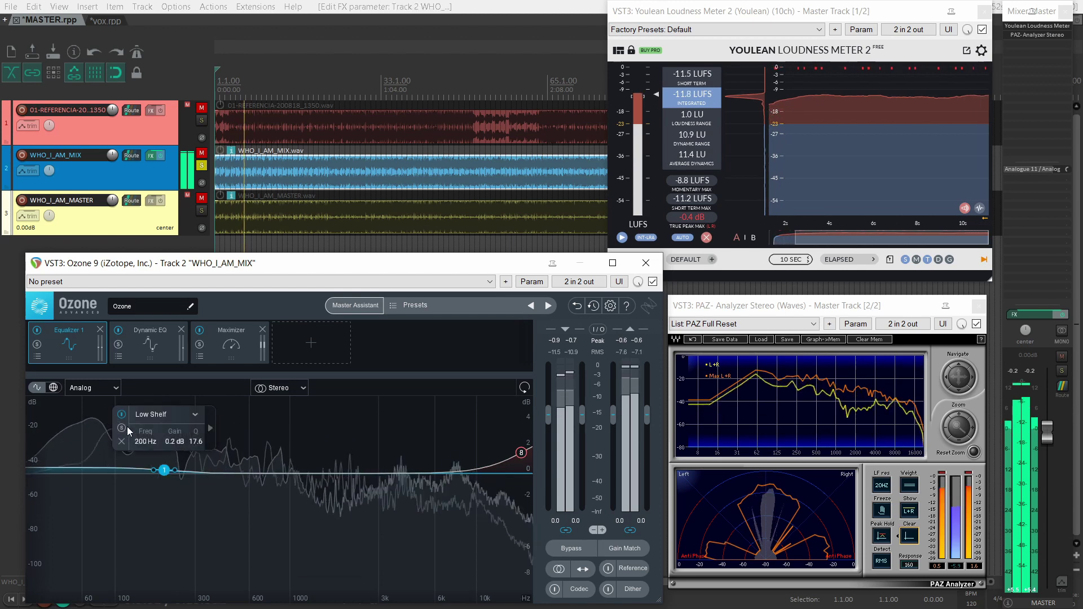
pyautogui.click(143, 482)
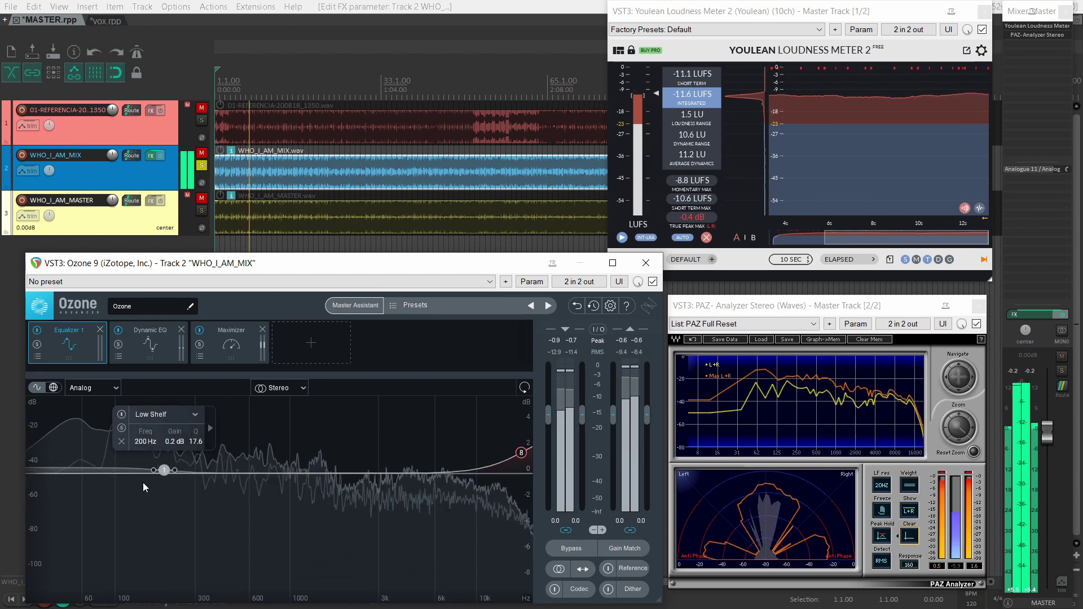
# Play the mix through to its end while checking the Equalizer 1, Dynamic EQ and Maximizer modules in action
pyautogui.click(156, 353)
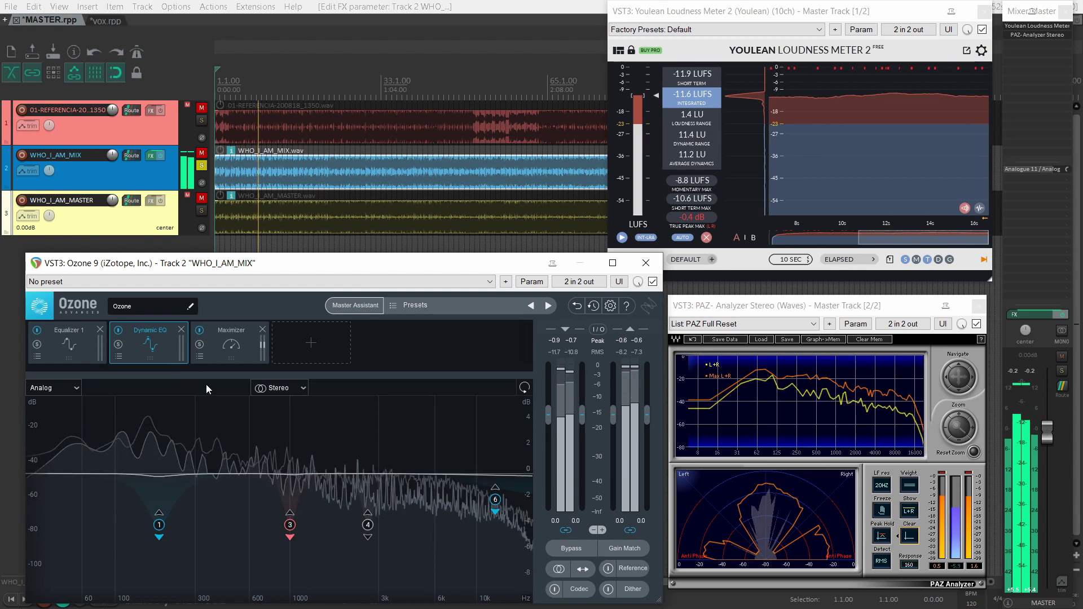
pyautogui.click(229, 350)
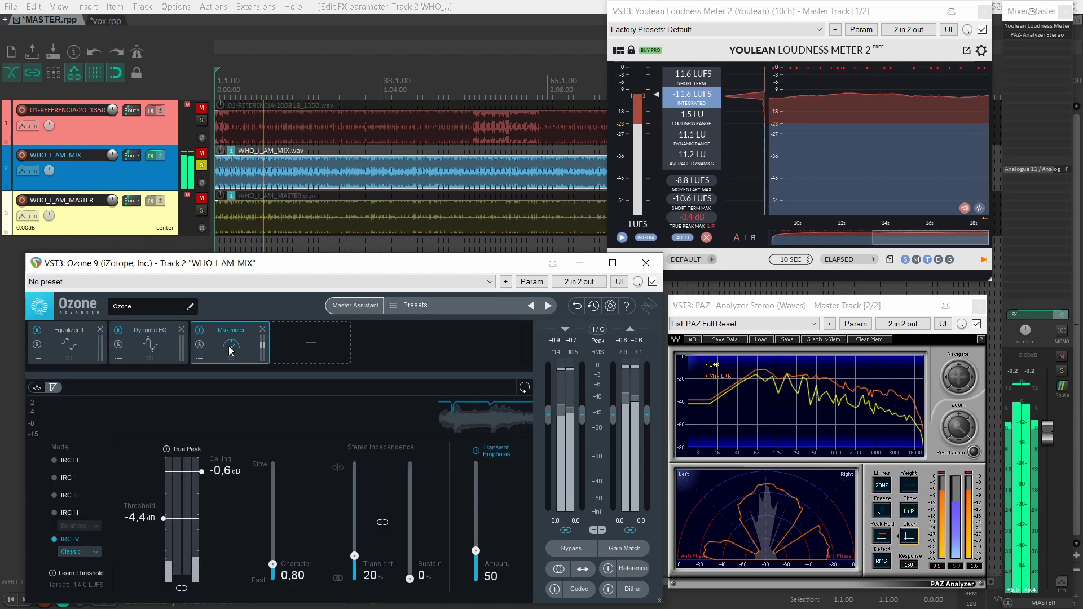
pyautogui.click(149, 342)
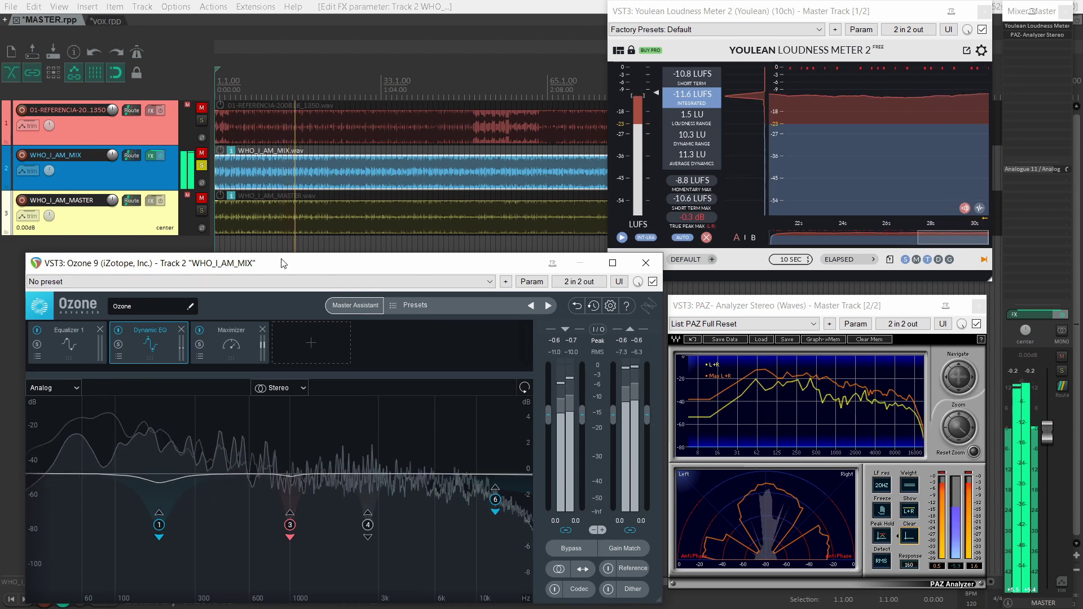
pyautogui.scroll(-2, 433, 190)
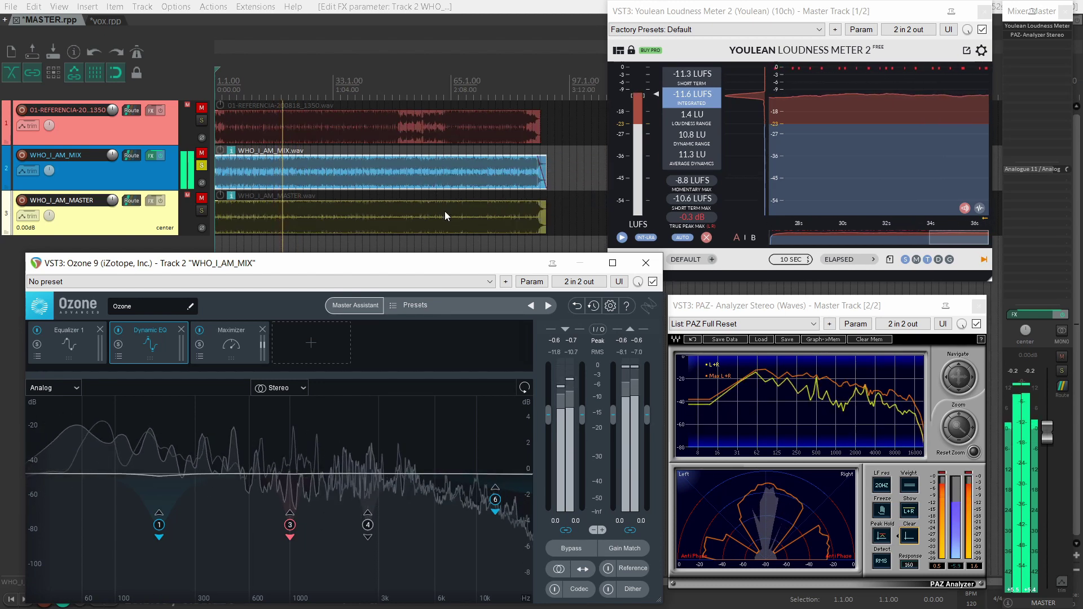
pyautogui.click(228, 345)
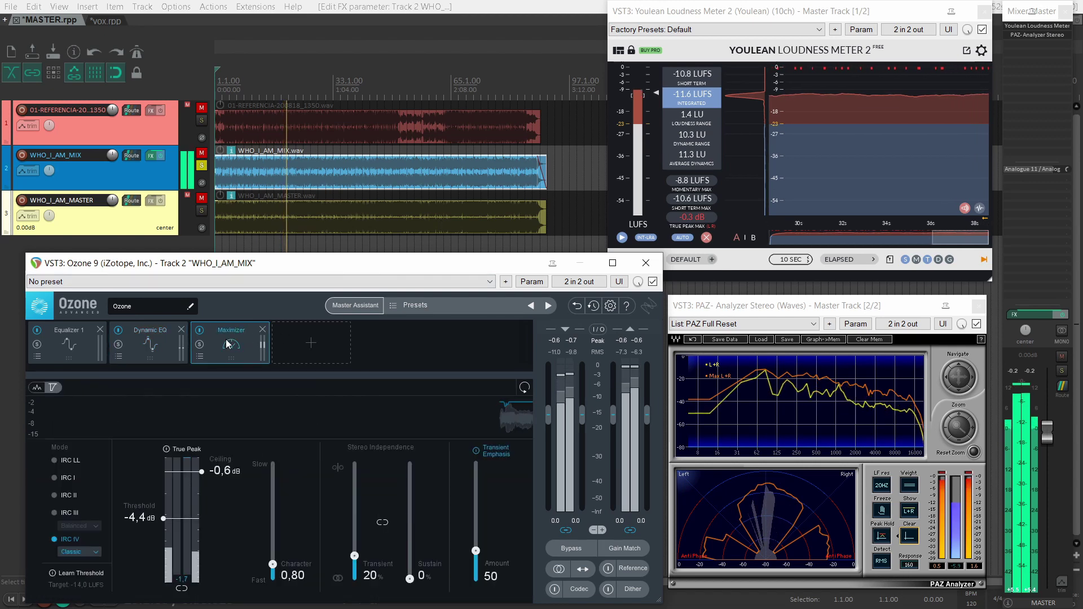
pyautogui.click(78, 341)
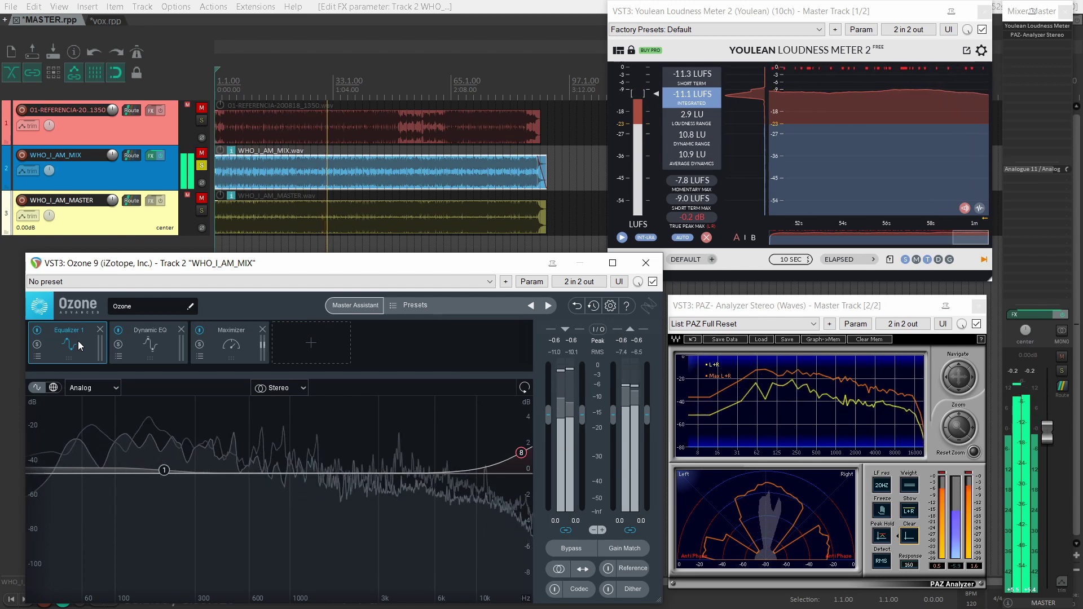
pyautogui.click(158, 340)
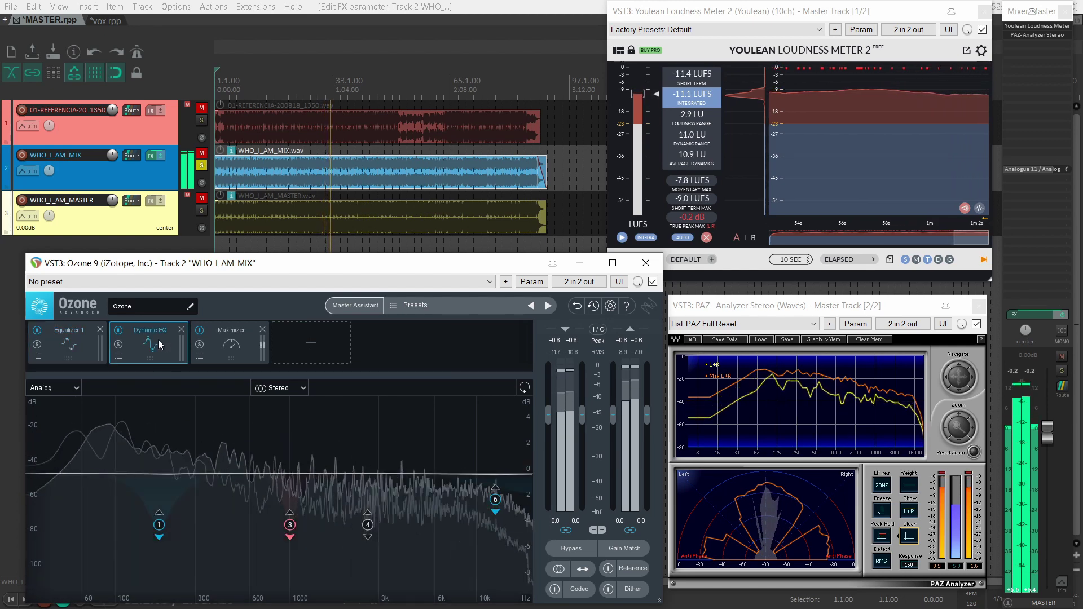
pyautogui.click(232, 350)
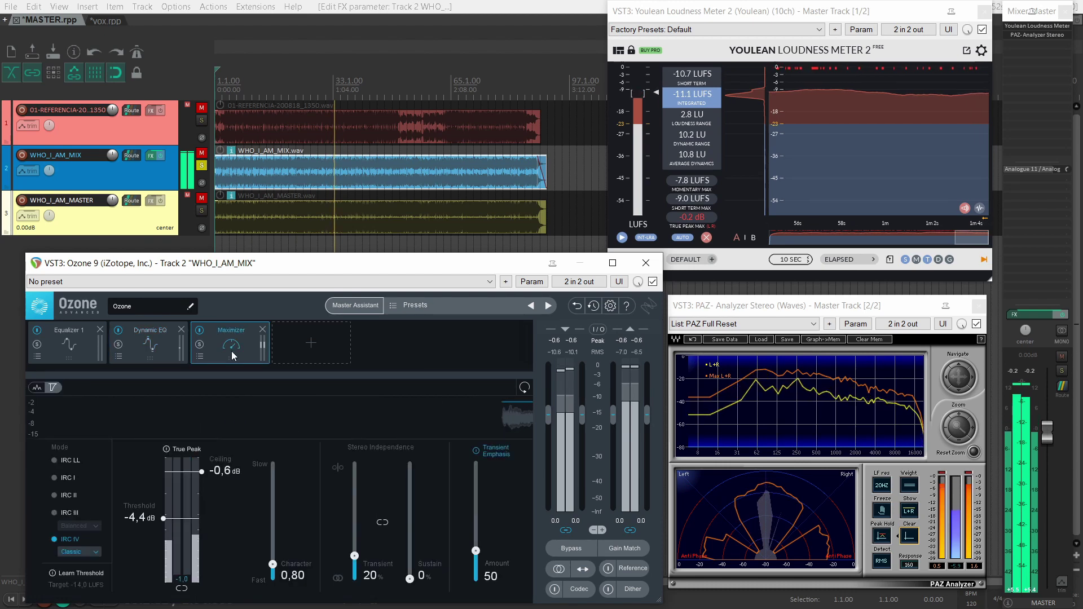
pyautogui.click(77, 347)
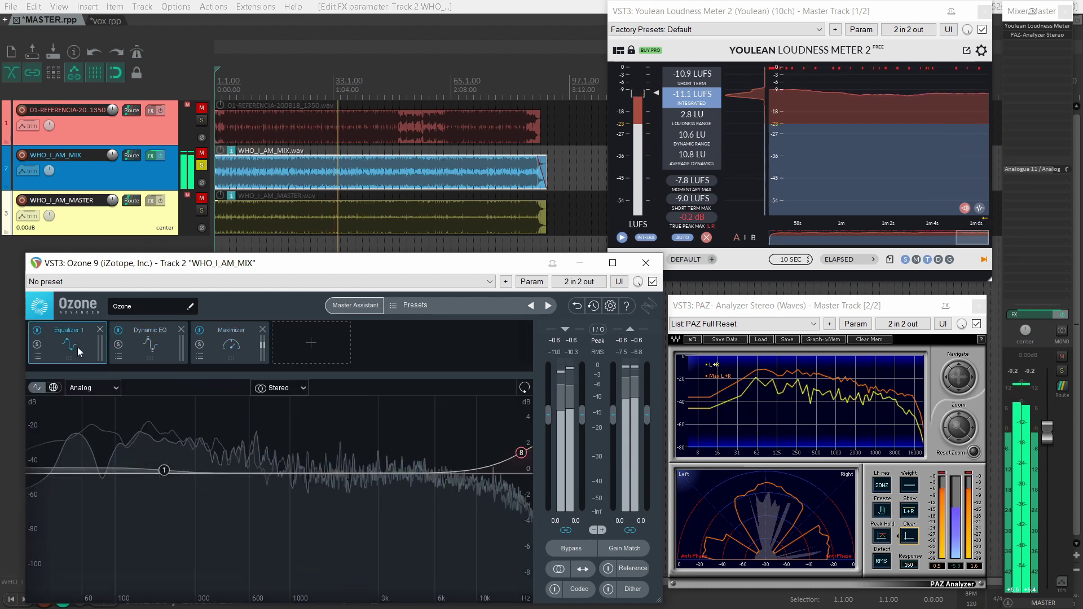
pyautogui.click(145, 351)
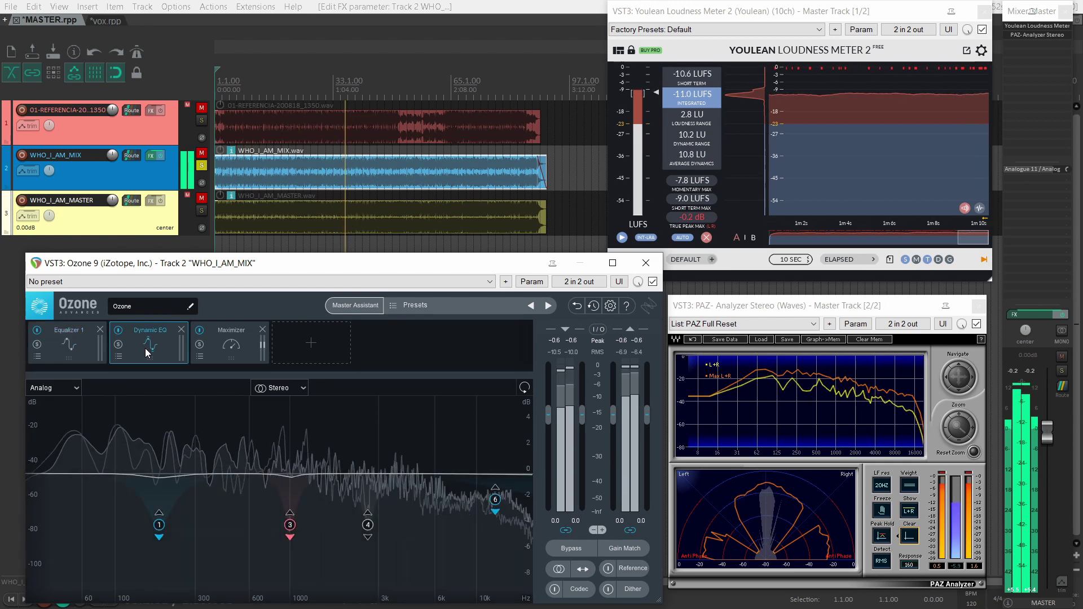
pyautogui.click(235, 350)
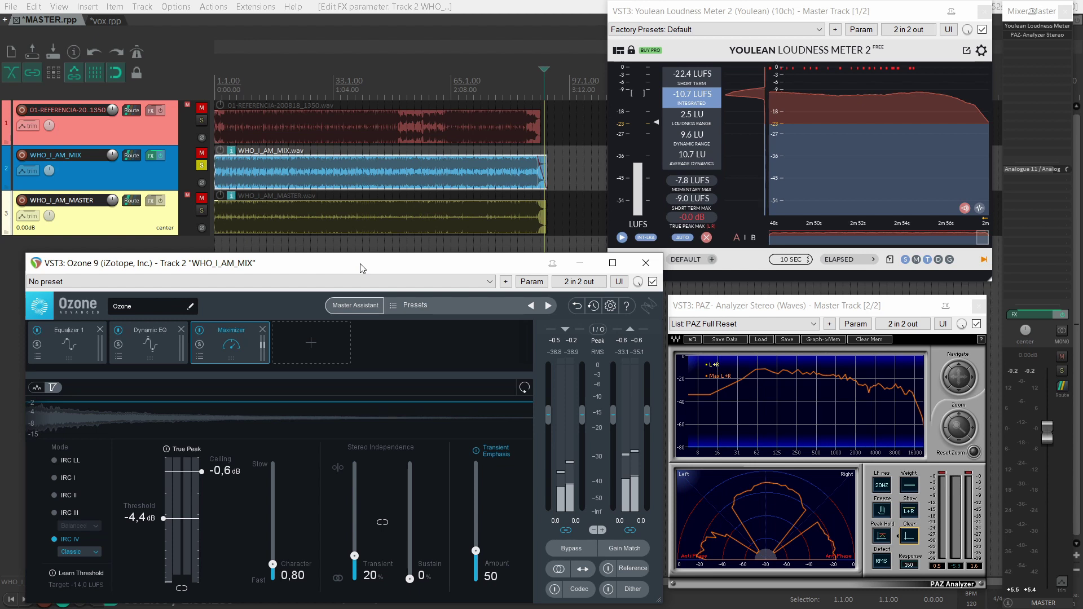
# Review the Equalizer 1 bands and the Dynamic EQ's disabled 2653 Hz bell band
pyautogui.click(80, 348)
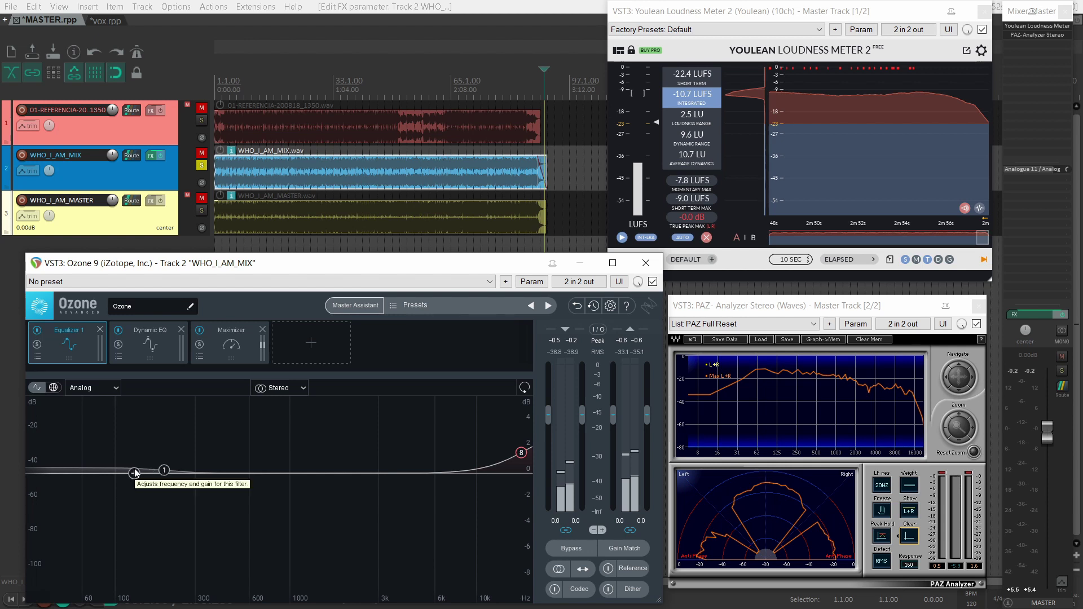
pyautogui.click(147, 350)
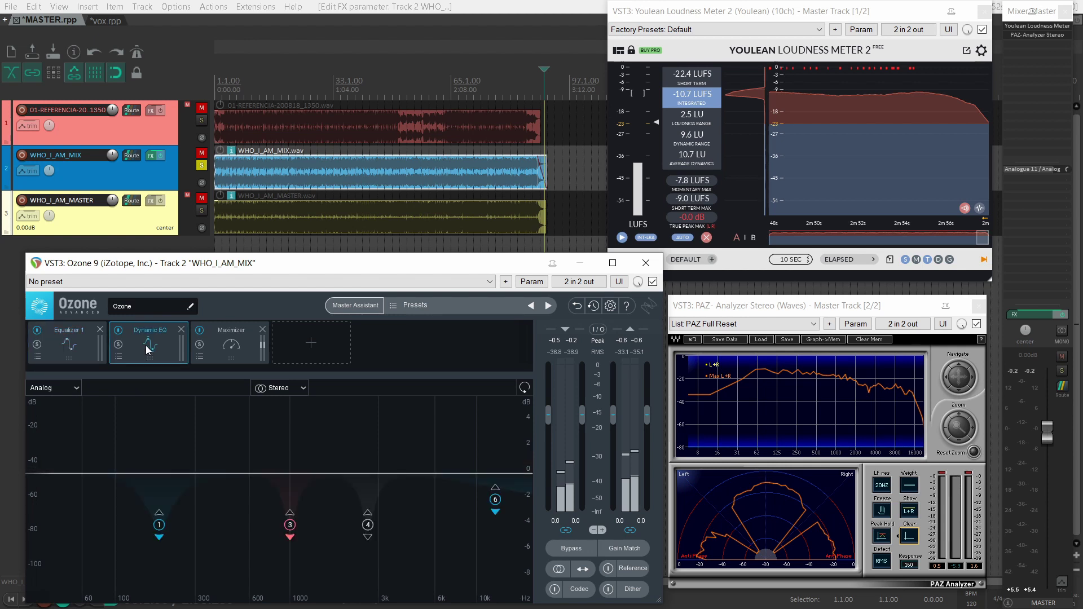
pyautogui.click(367, 525)
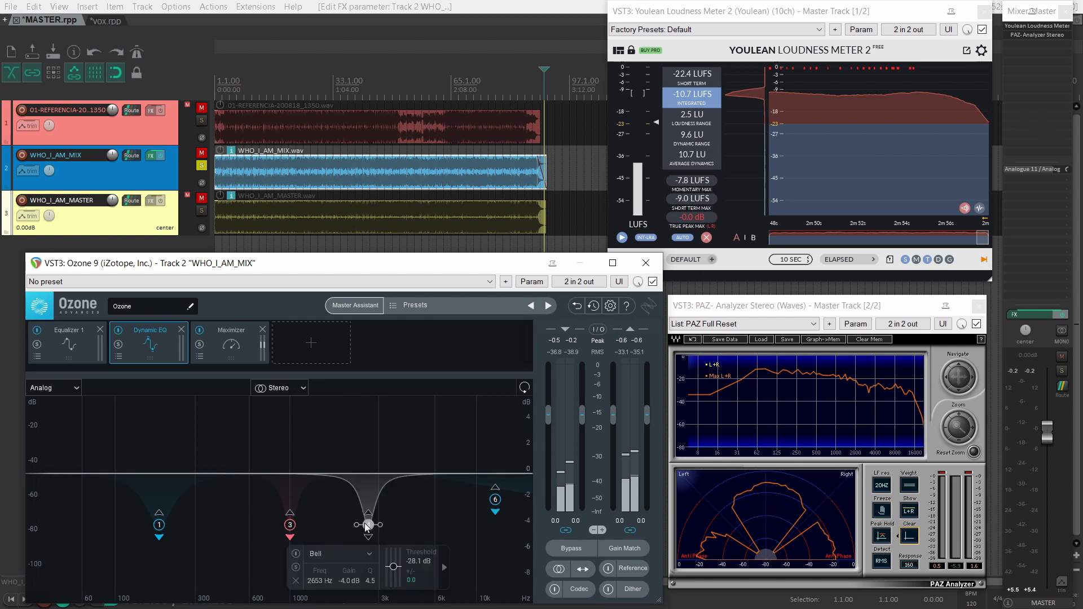
# Set the Maximizer's ceiling to -0.7 dB, and look through the list of modules that can be added to the chain
pyautogui.click(241, 350)
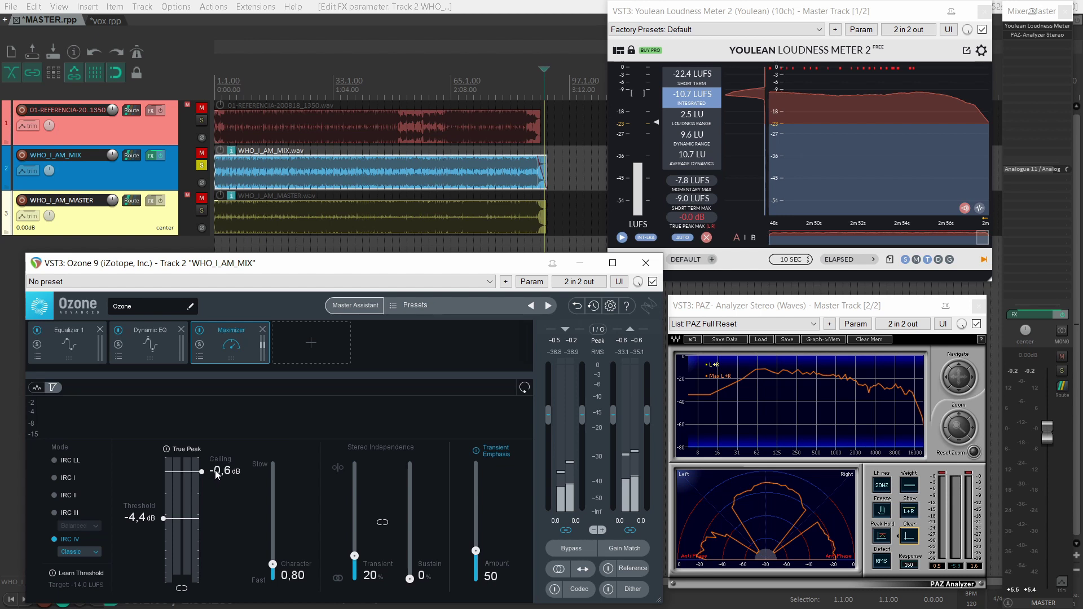
pyautogui.moveTo(216, 472); pyautogui.dragTo(216, 474)
pyautogui.click(314, 341)
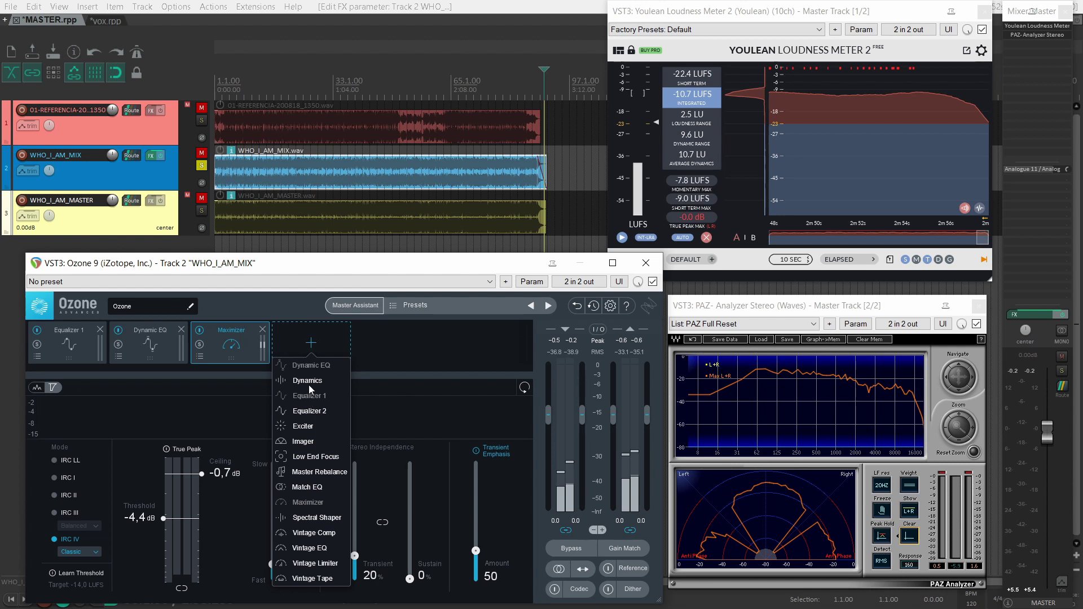
pyautogui.click(313, 347)
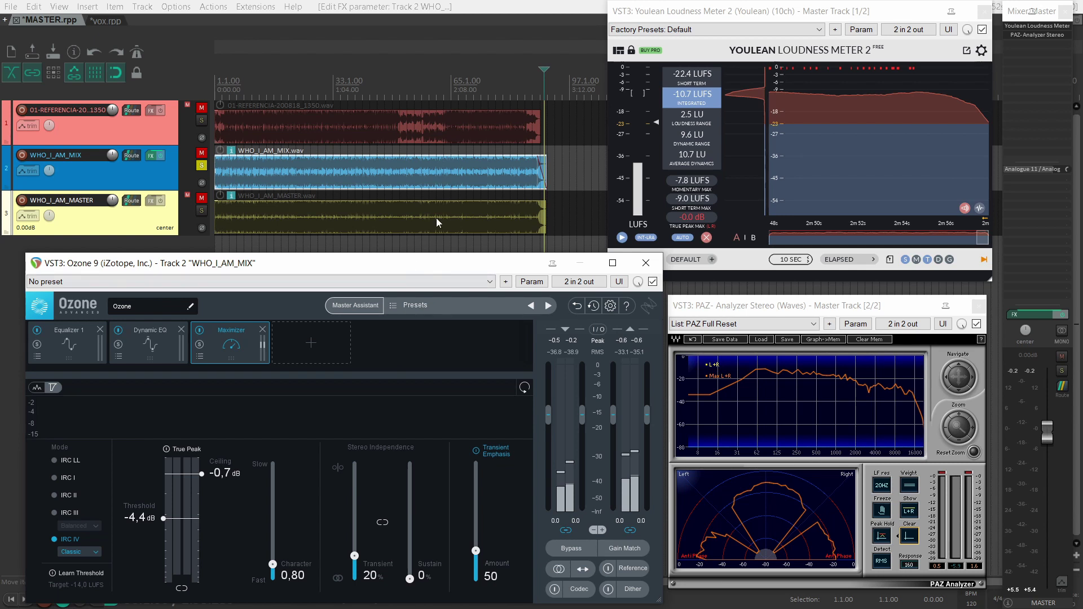
# Select the WHO_I_AM_MIX item and inspect the fade-out at its end
pyautogui.click(544, 175)
pyautogui.scroll(8, 550, 190)
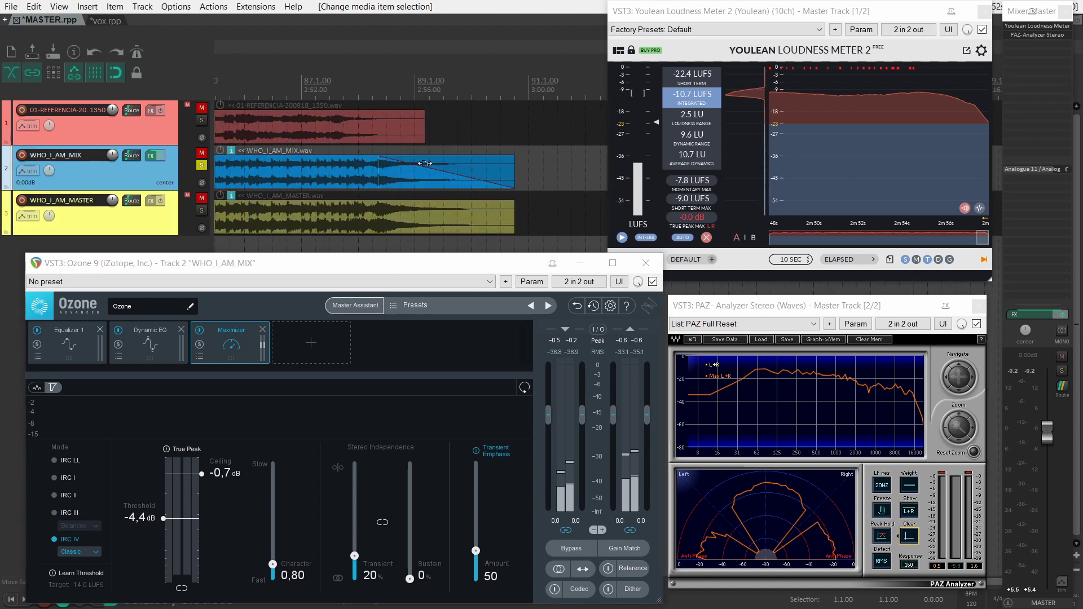
pyautogui.scroll(-10, 528, 185)
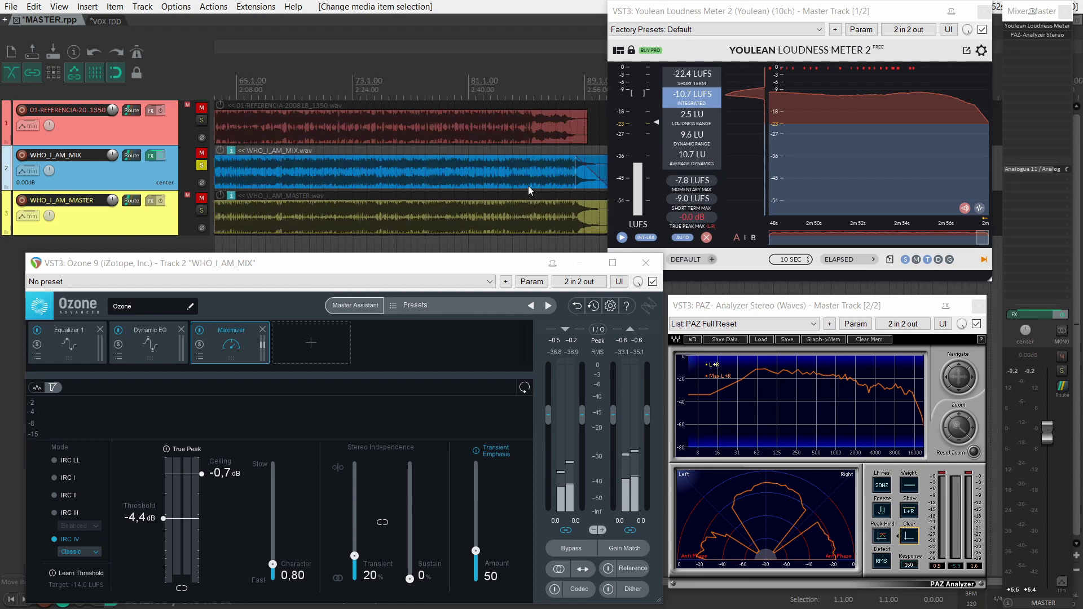